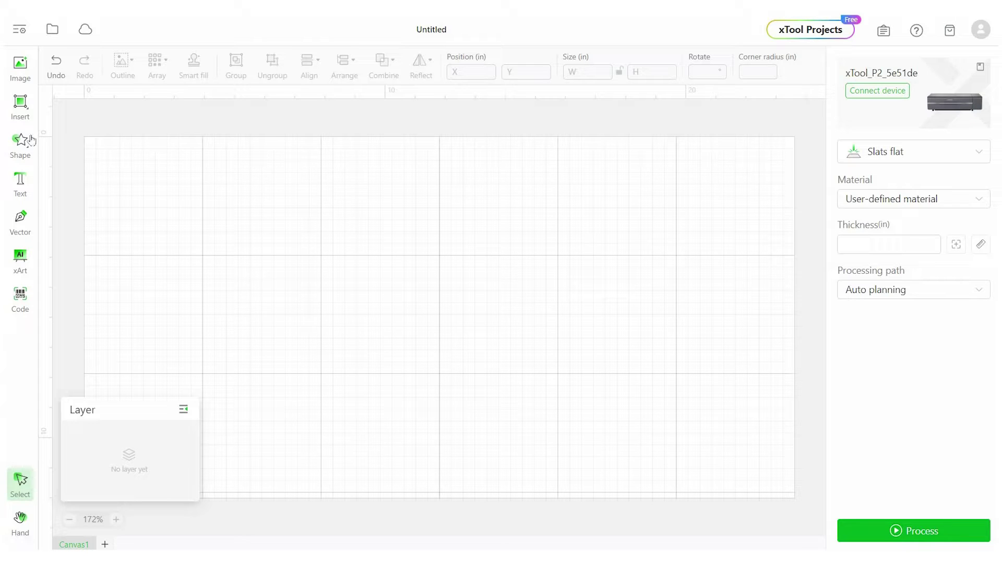
# Draw a wide rectangle near the canvas top and set its corner radius to 1 for rounded tag ends.
pyautogui.click(24, 114)
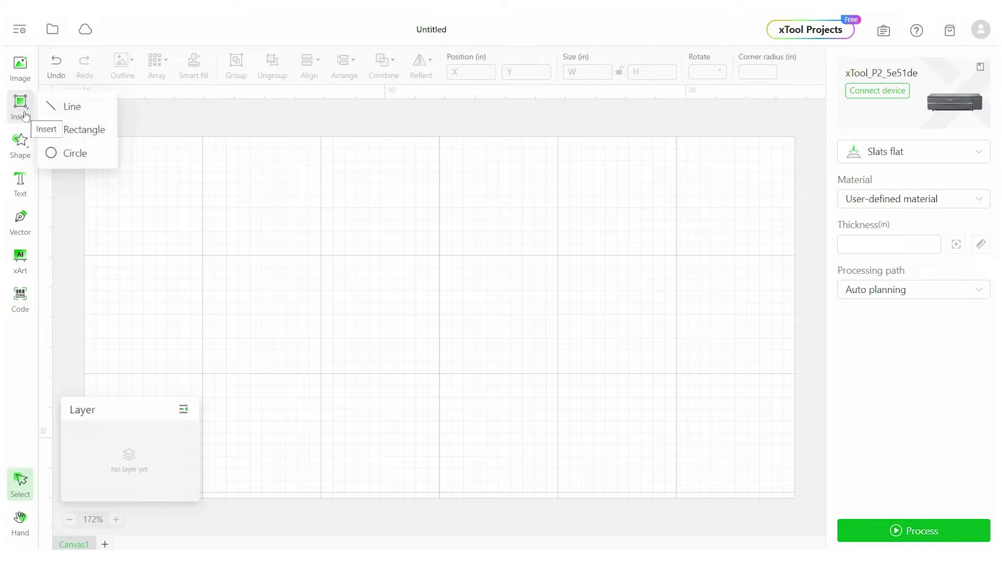
pyautogui.click(80, 134)
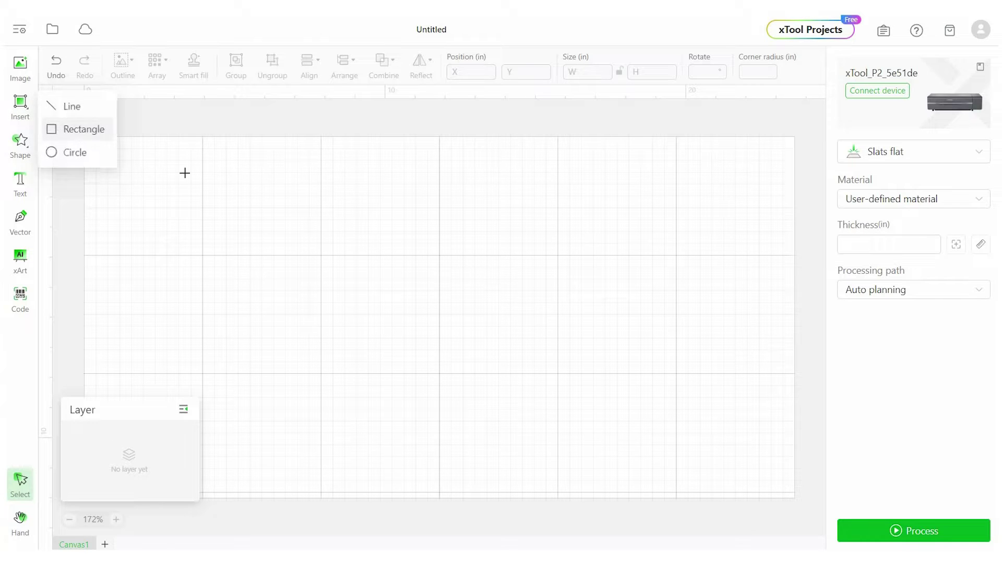
pyautogui.moveTo(185, 172); pyautogui.dragTo(534, 239)
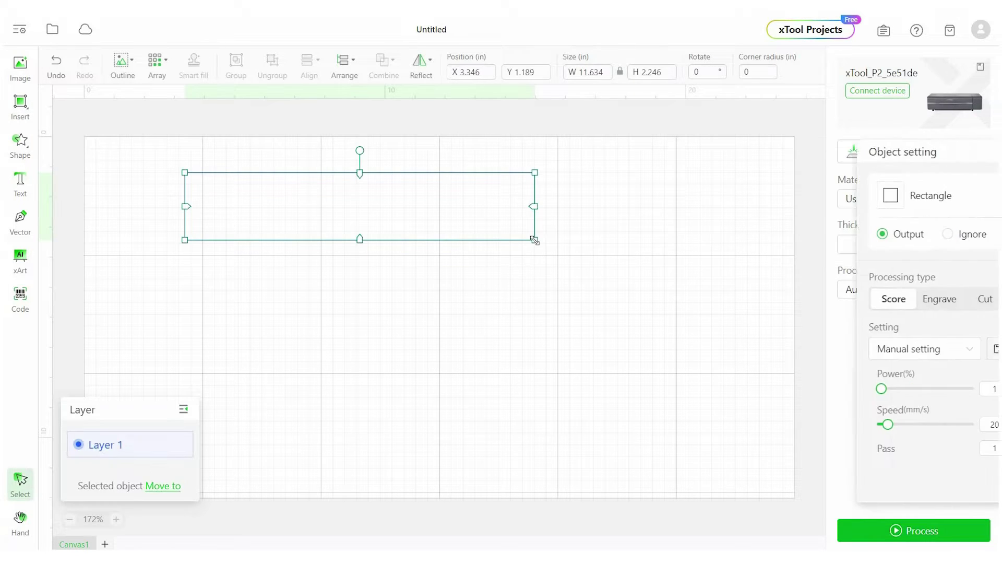
pyautogui.click(551, 219)
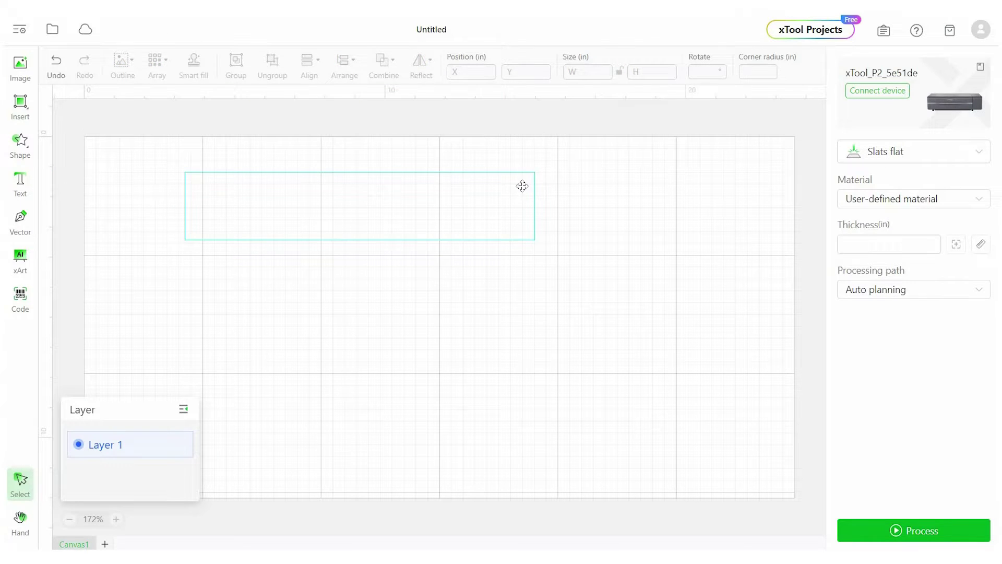
pyautogui.click(522, 184)
pyautogui.click(757, 71)
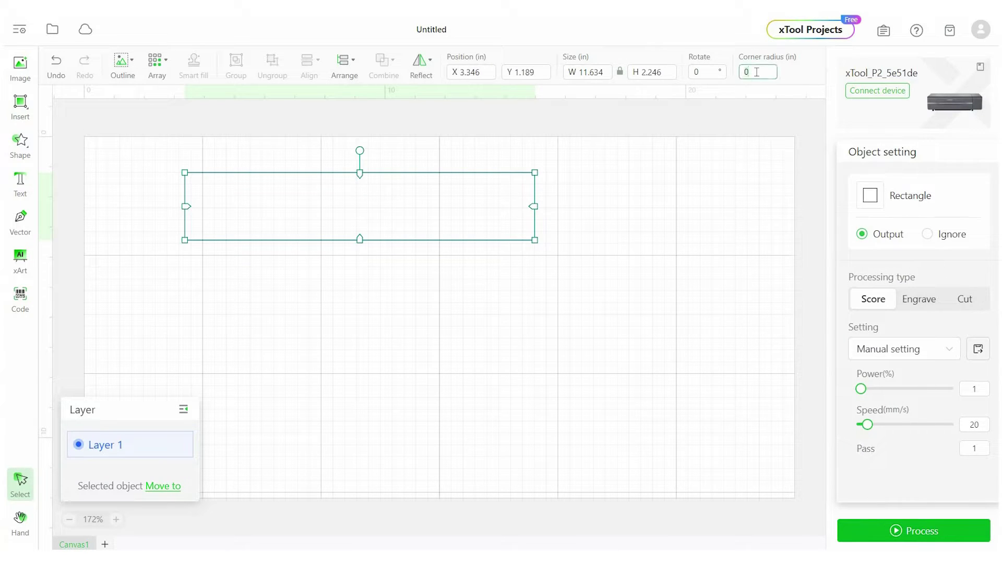
pyautogui.write('1.5')
pyautogui.click(797, 105)
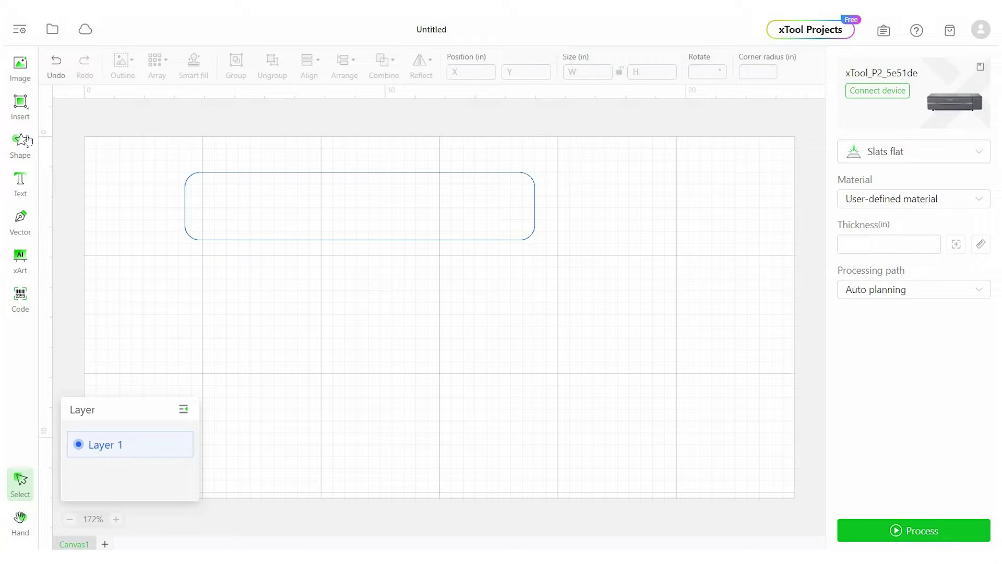
# Add a basic-shape circle, shrink it to about 0.45 in and centre it at the tag's left end.
pyautogui.click(21, 105)
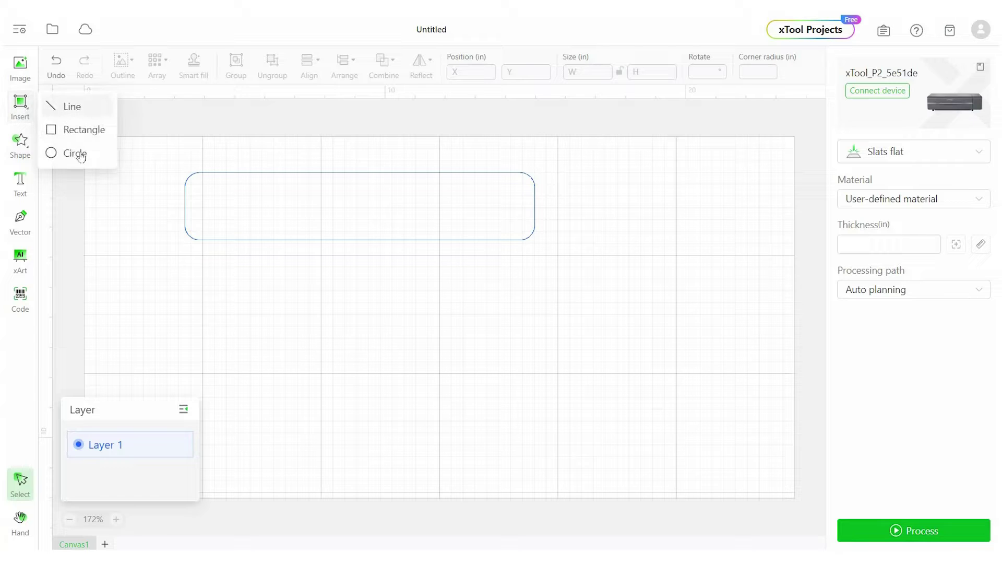
pyautogui.click(20, 142)
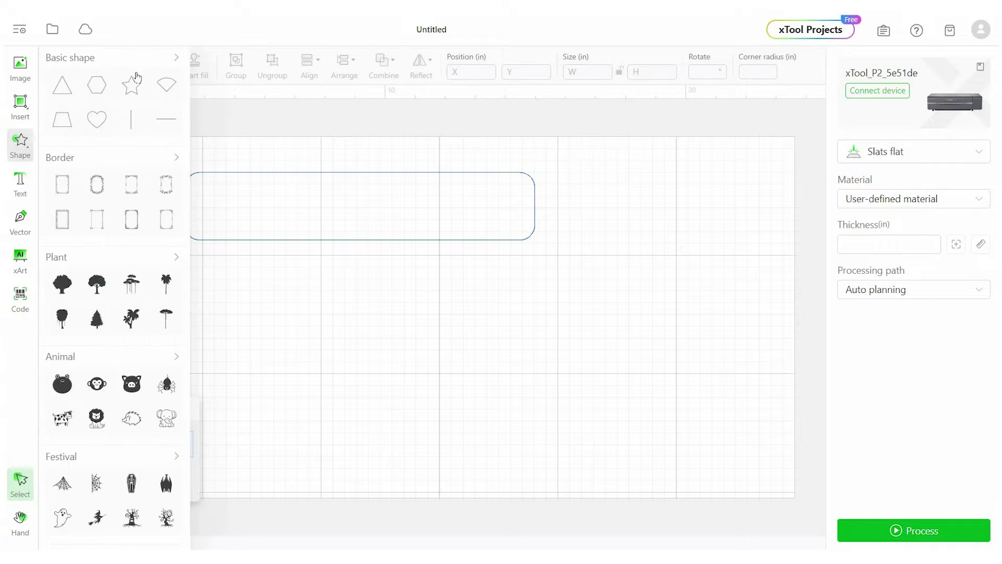
pyautogui.click(177, 60)
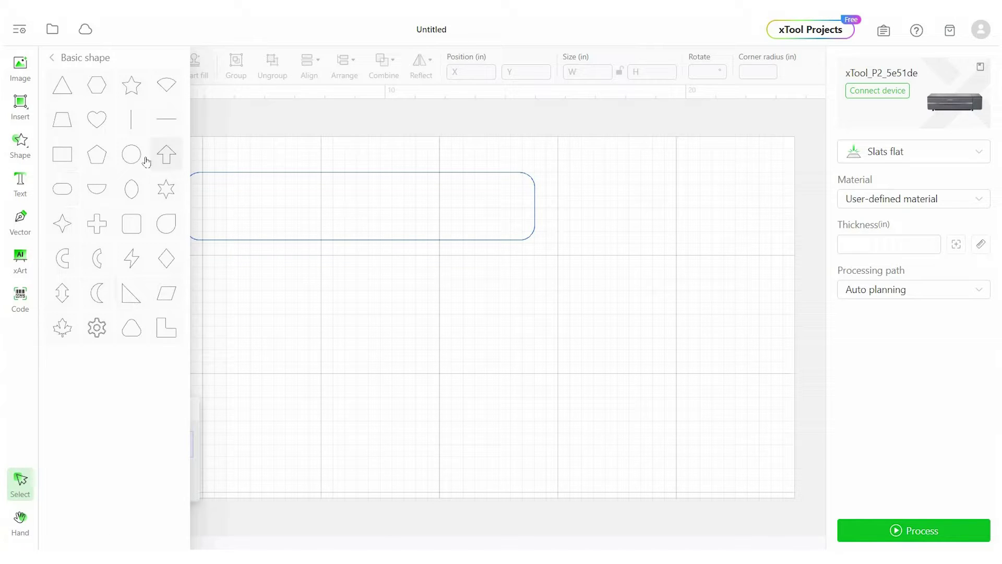
pyautogui.click(131, 154)
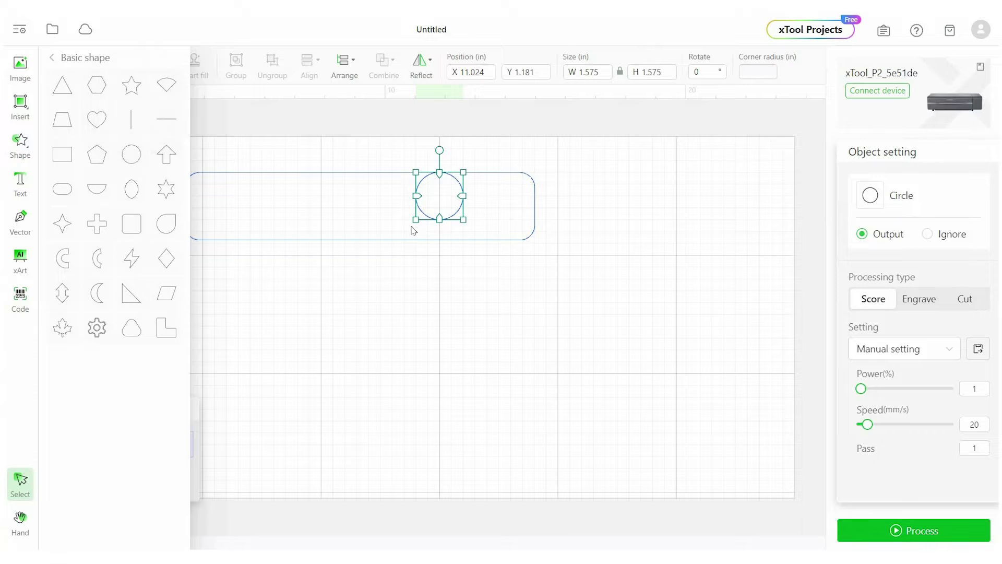
pyautogui.moveTo(463, 219); pyautogui.dragTo(440, 196)
pyautogui.moveTo(310, 187); pyautogui.dragTo(211, 204)
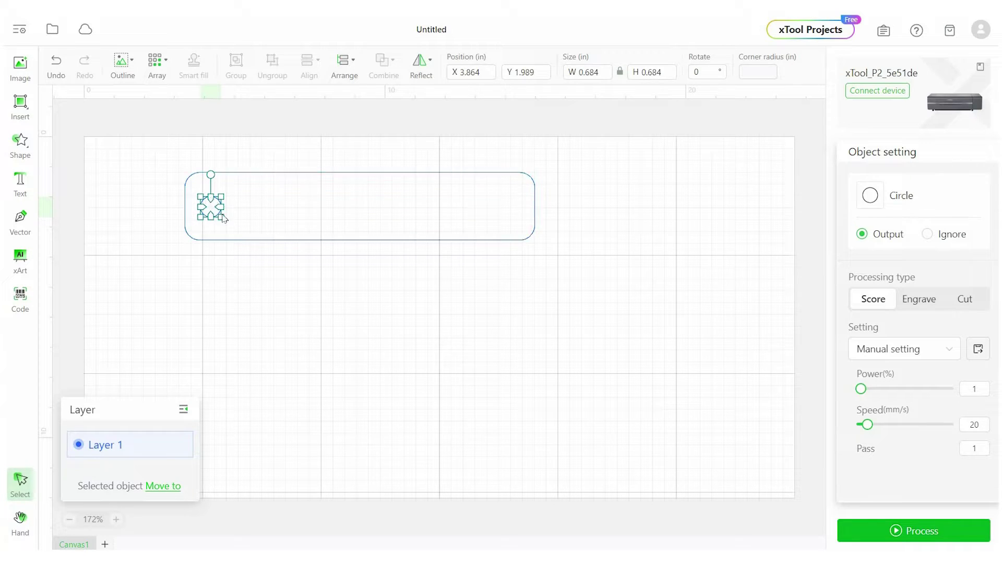
pyautogui.moveTo(217, 214); pyautogui.dragTo(214, 210)
pyautogui.click(214, 241)
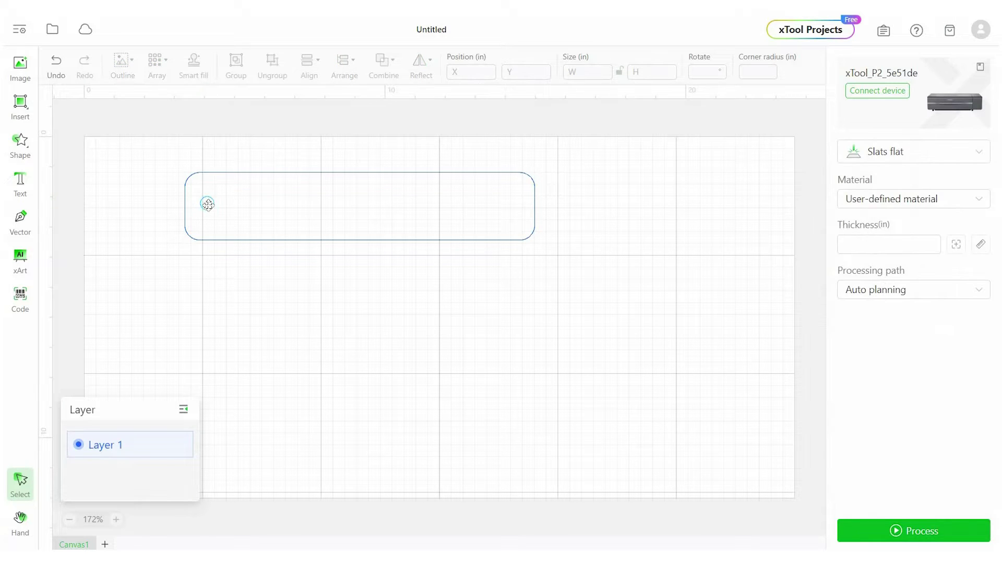
pyautogui.moveTo(206, 204); pyautogui.dragTo(207, 207)
pyautogui.click(491, 392)
# Place a text object below the tag and change its content from HELLO to 'mom'.
pyautogui.click(24, 184)
pyautogui.click(440, 183)
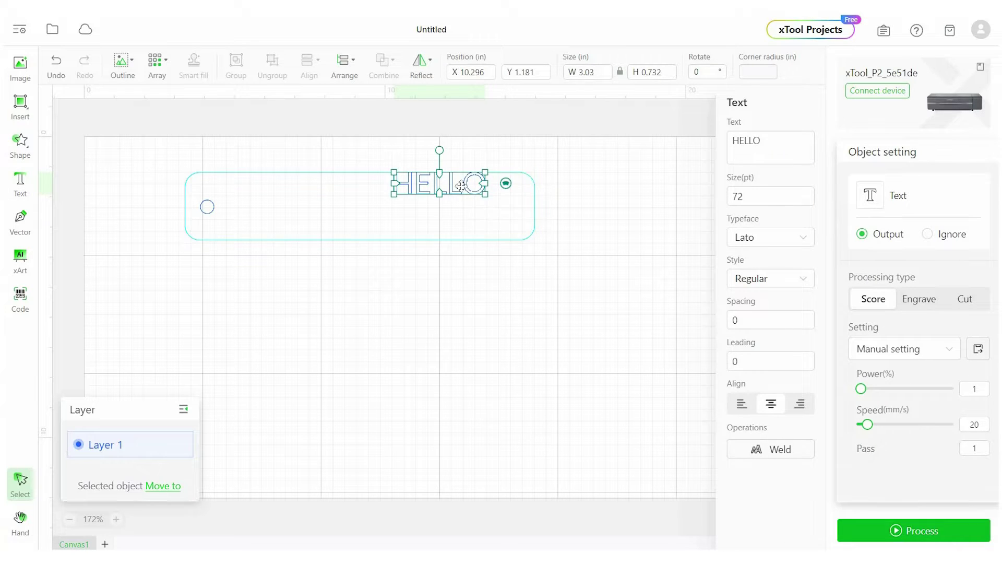
pyautogui.moveTo(460, 183); pyautogui.dragTo(396, 318)
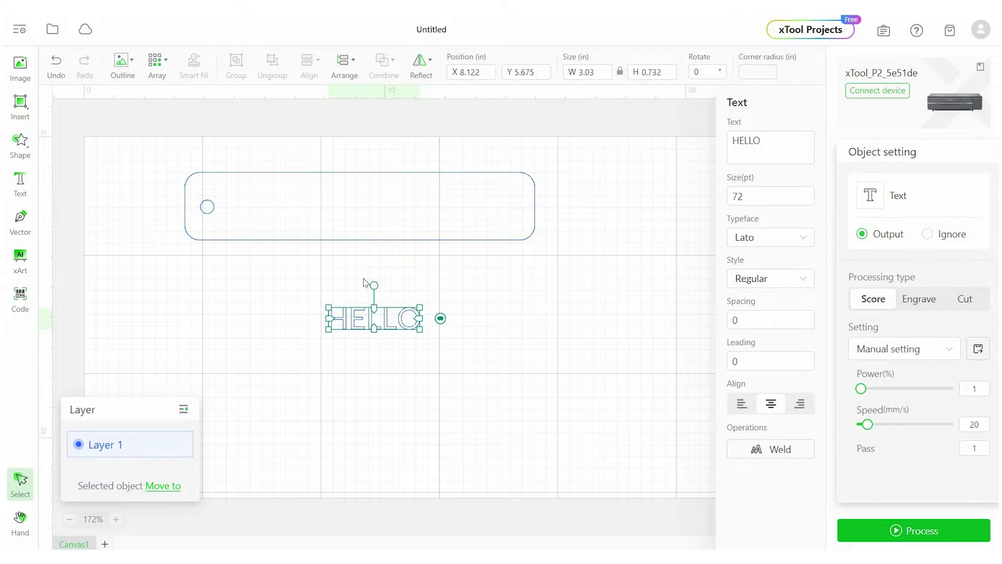
pyautogui.click(789, 142)
pyautogui.hotkey('ctrl', 'a')
pyautogui.write('mom')
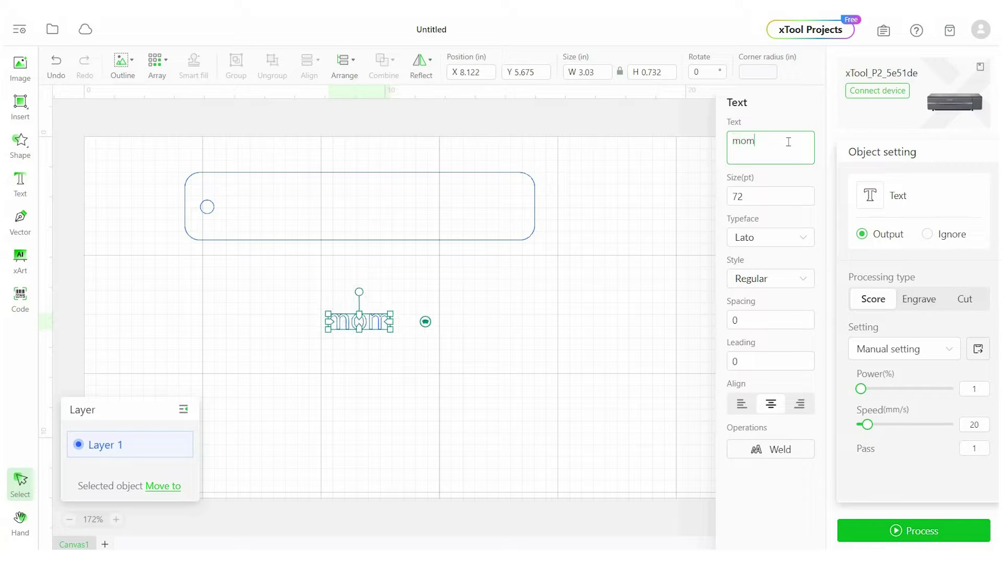
# Set the mom text's typeface to Dancing Script.
pyautogui.click(802, 238)
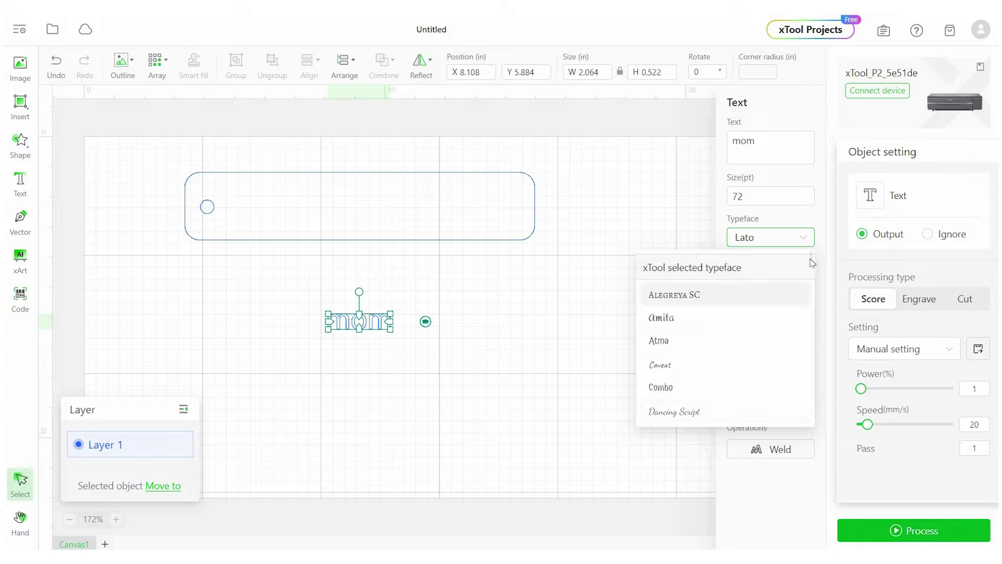
pyautogui.moveTo(811, 277); pyautogui.dragTo(809, 310)
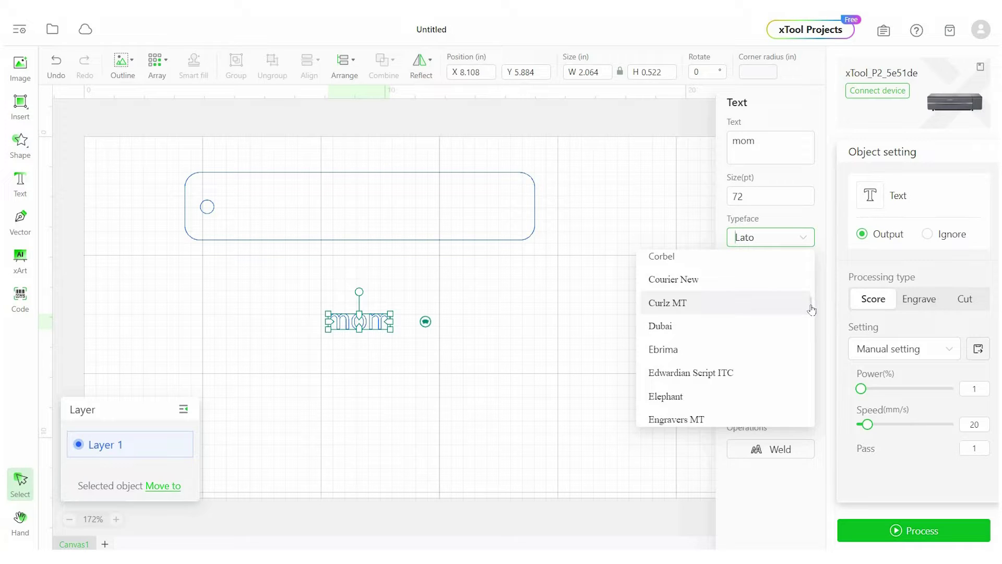
pyautogui.moveTo(809, 310); pyautogui.dragTo(818, 264)
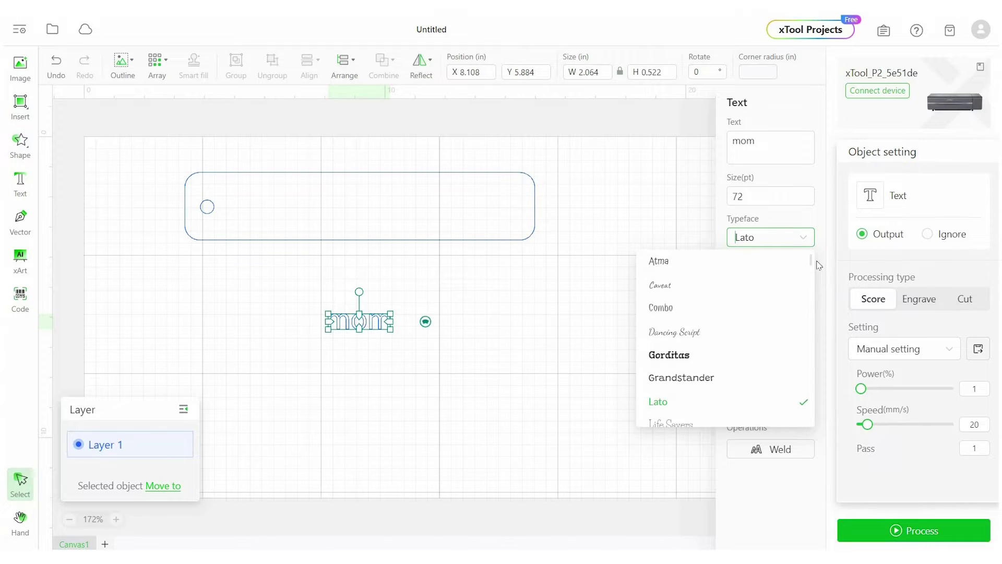
pyautogui.click(713, 333)
# Make the mom text Bold and enlarge it substantially.
pyautogui.click(776, 276)
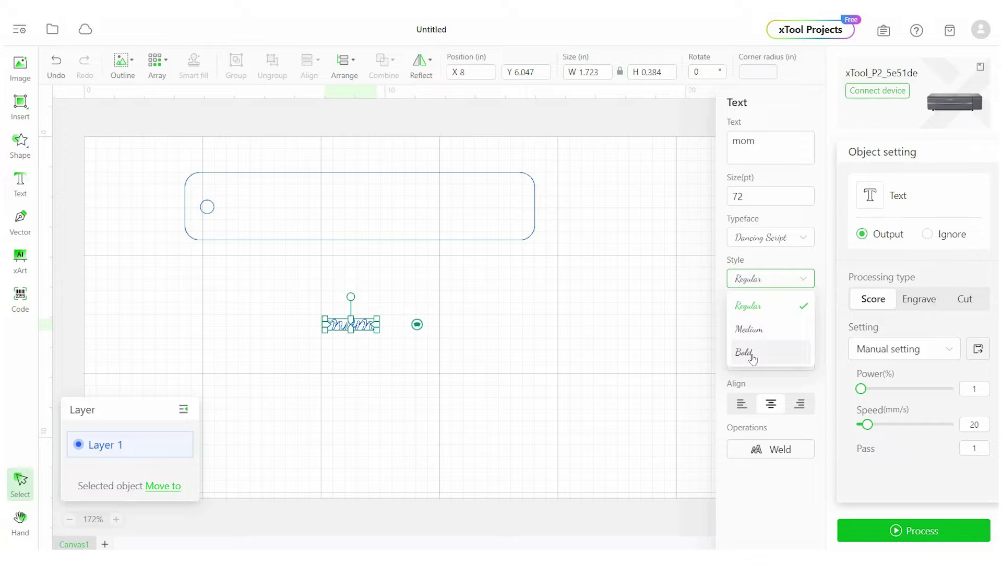
pyautogui.click(753, 358)
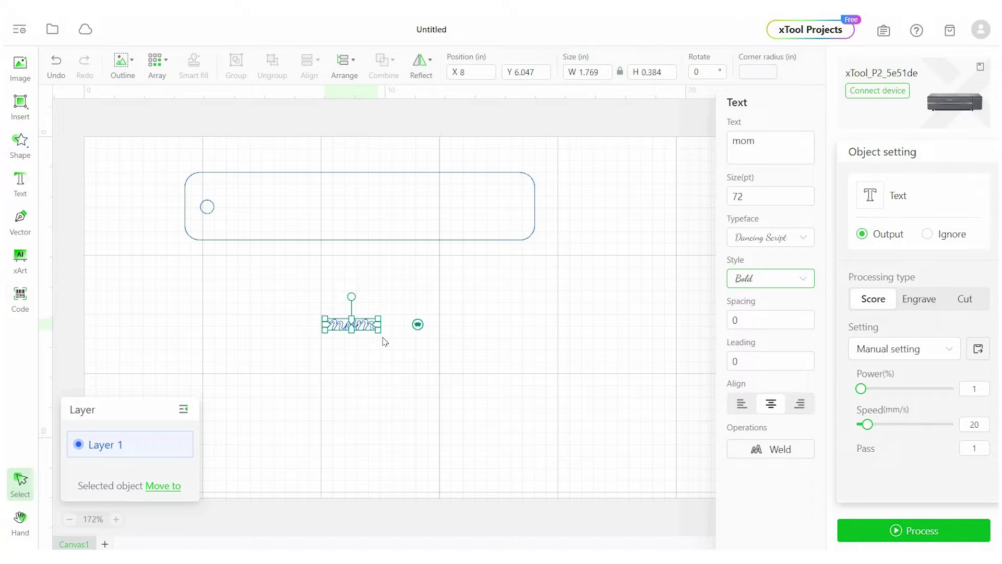
pyautogui.moveTo(377, 329); pyautogui.dragTo(492, 385)
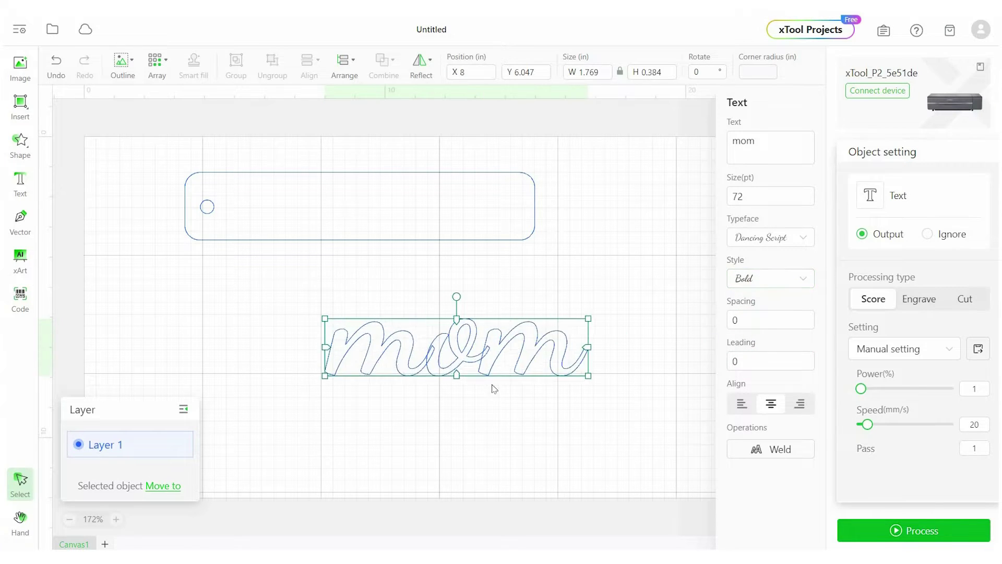
pyautogui.moveTo(538, 358); pyautogui.dragTo(427, 324)
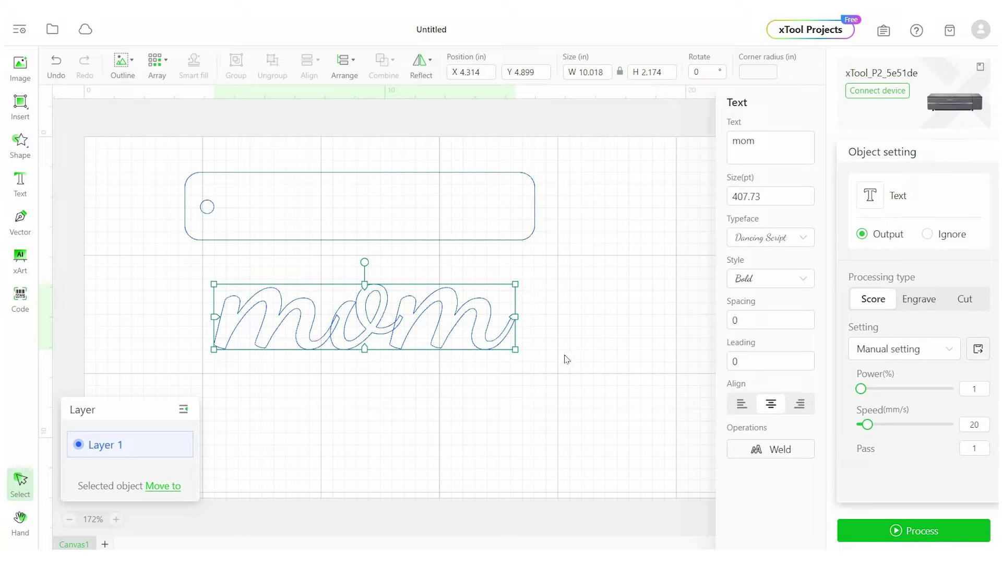
# Weld mom into one vector and fit it inside the tag beside the hole.
pyautogui.click(788, 457)
pyautogui.moveTo(489, 344); pyautogui.dragTo(432, 331)
pyautogui.moveTo(336, 266); pyautogui.dragTo(350, 208)
pyautogui.click(396, 321)
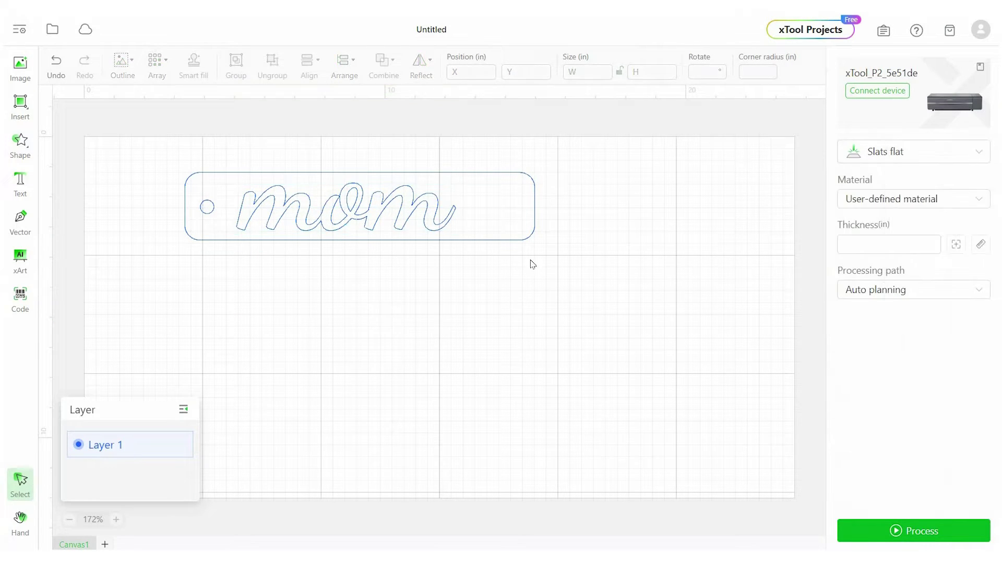
# Add a flower from the Plant shapes and place it at the tag's right end.
pyautogui.click(20, 164)
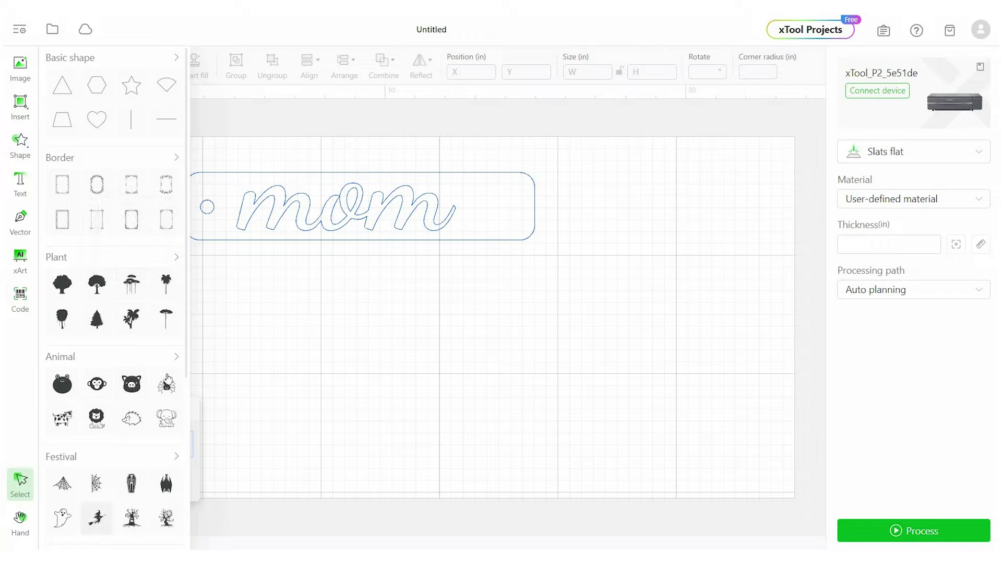
pyautogui.click(176, 259)
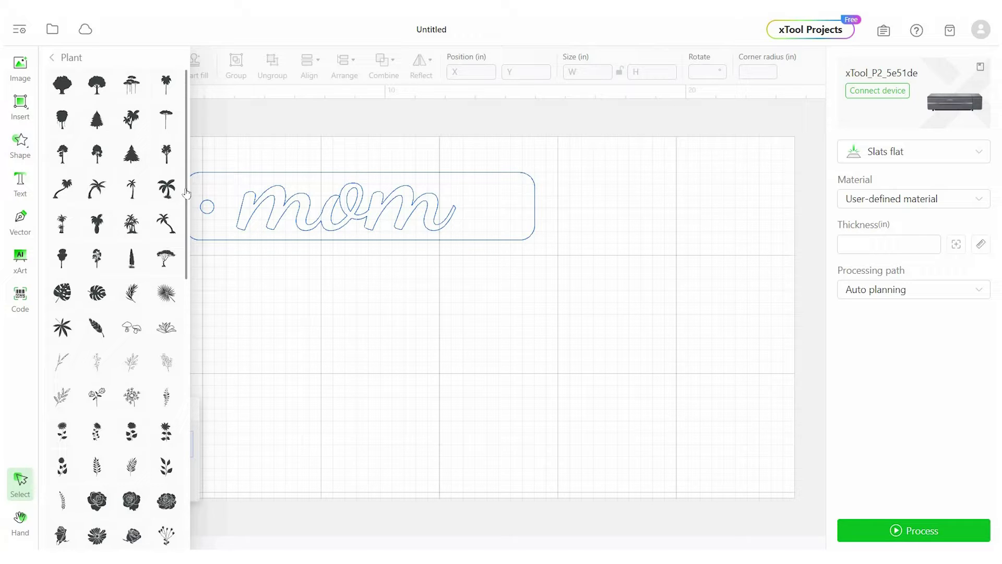
pyautogui.scroll(-5, 187, 209)
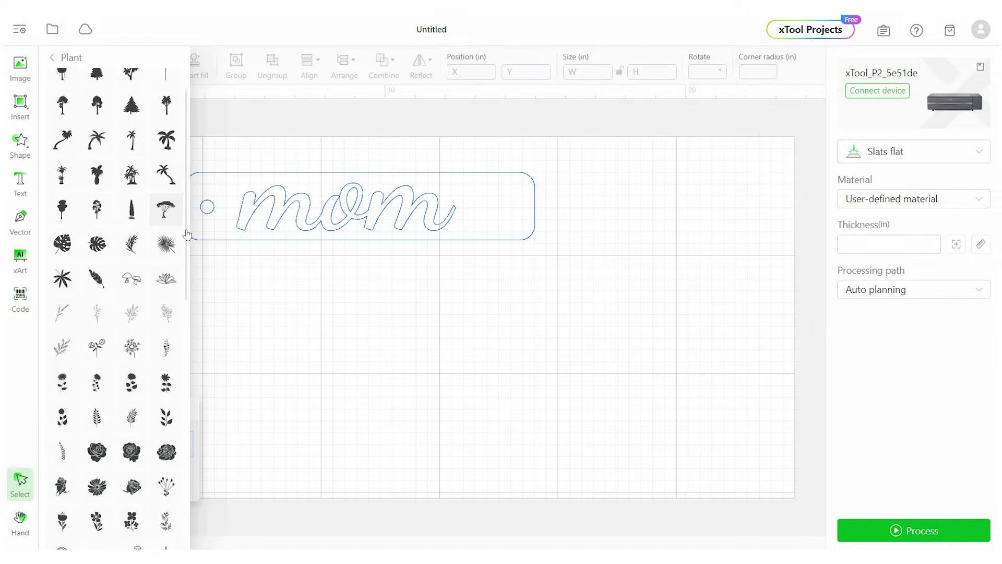
pyautogui.scroll(-10, 172, 235)
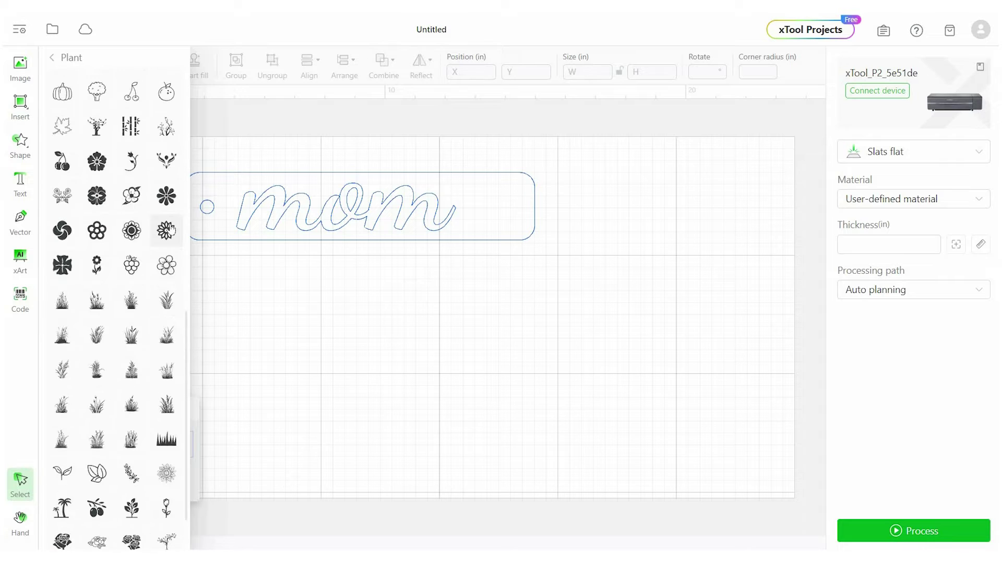
pyautogui.click(166, 230)
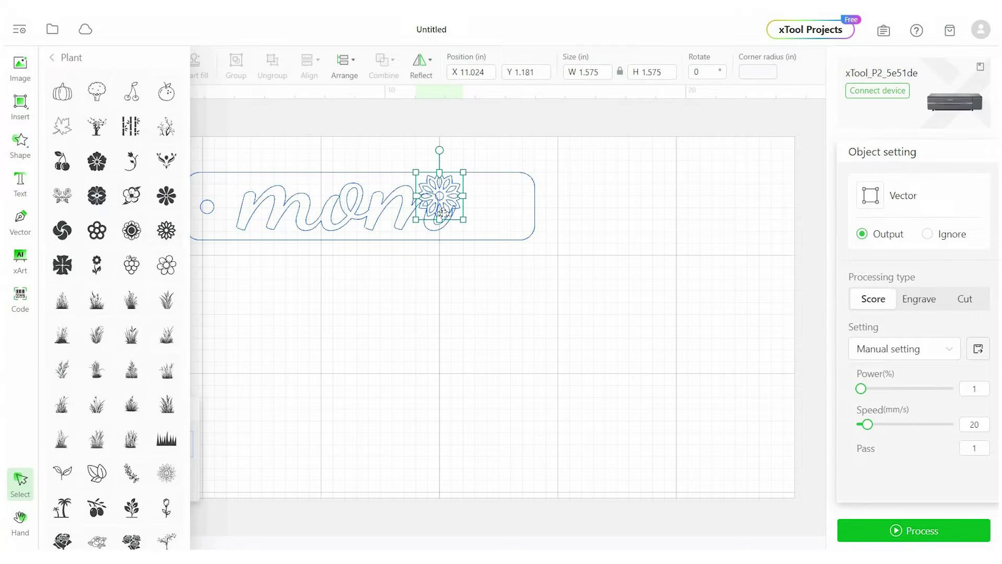
pyautogui.moveTo(451, 208); pyautogui.dragTo(509, 220)
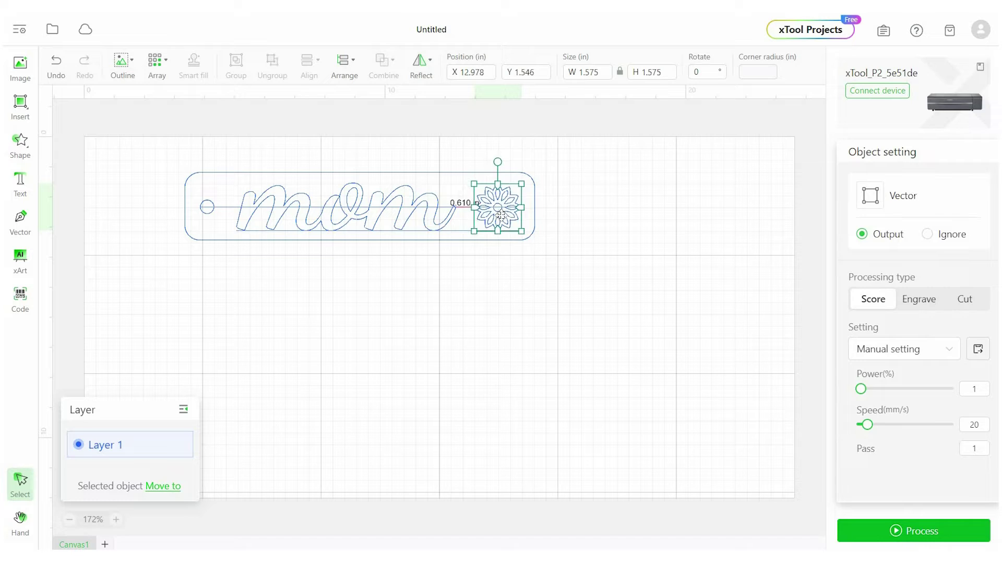
pyautogui.click(600, 301)
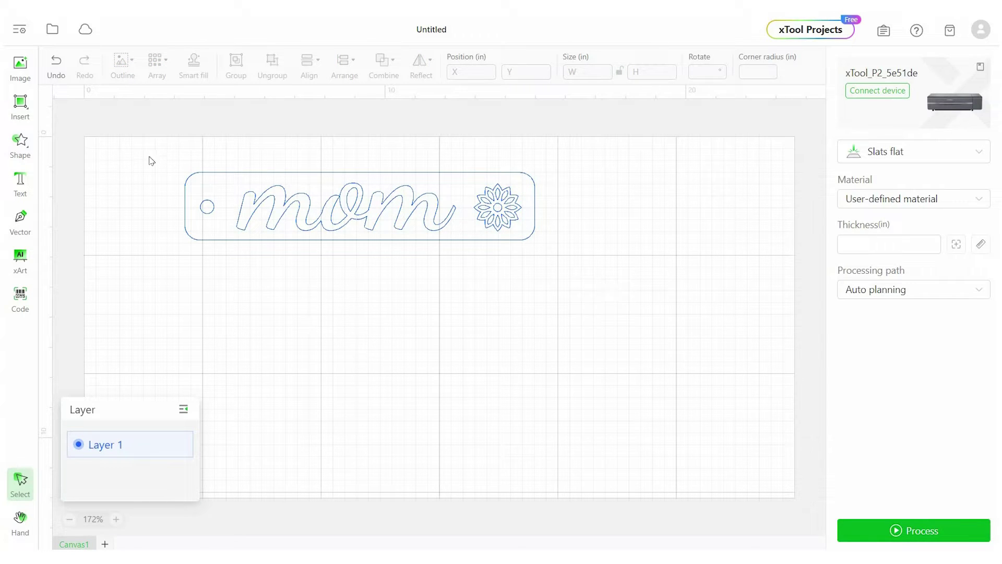
# Vertically centre-align the hole, mom lettering and flower.
pyautogui.moveTo(150, 157); pyautogui.dragTo(580, 279)
pyautogui.click(310, 63)
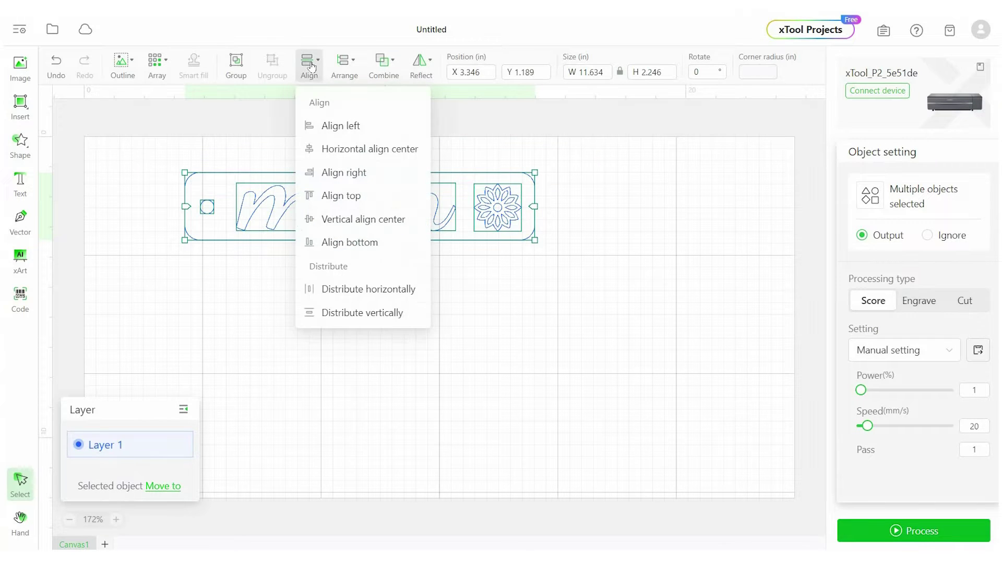
pyautogui.click(339, 221)
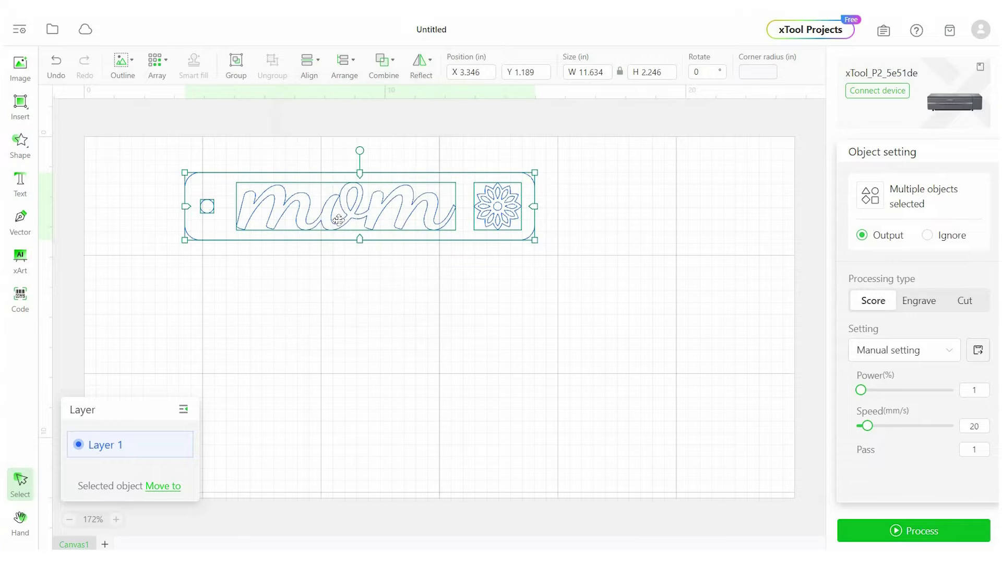
pyautogui.click(414, 302)
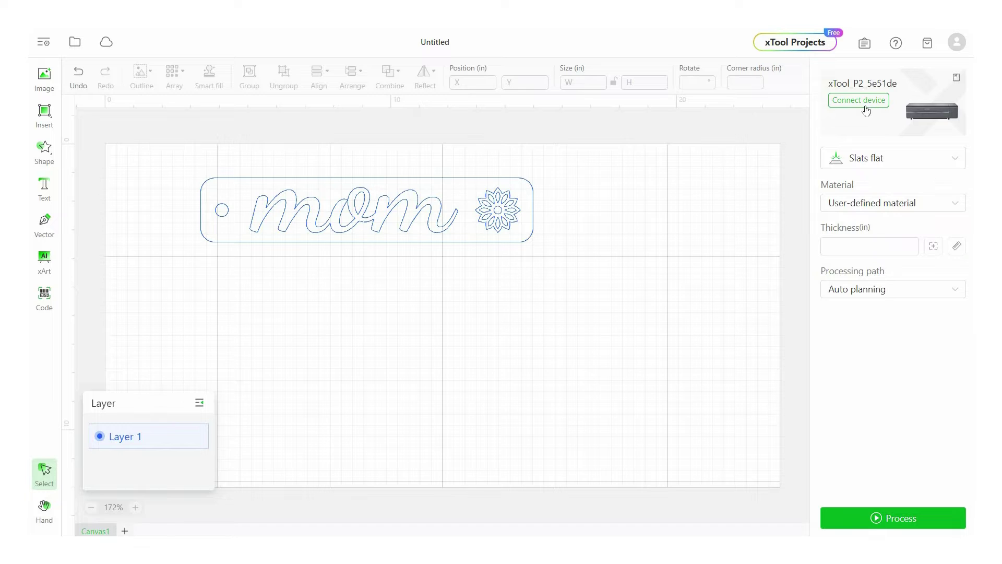
# Connect to the xTool_M1 over USB and confirm the device switch.
pyautogui.click(865, 106)
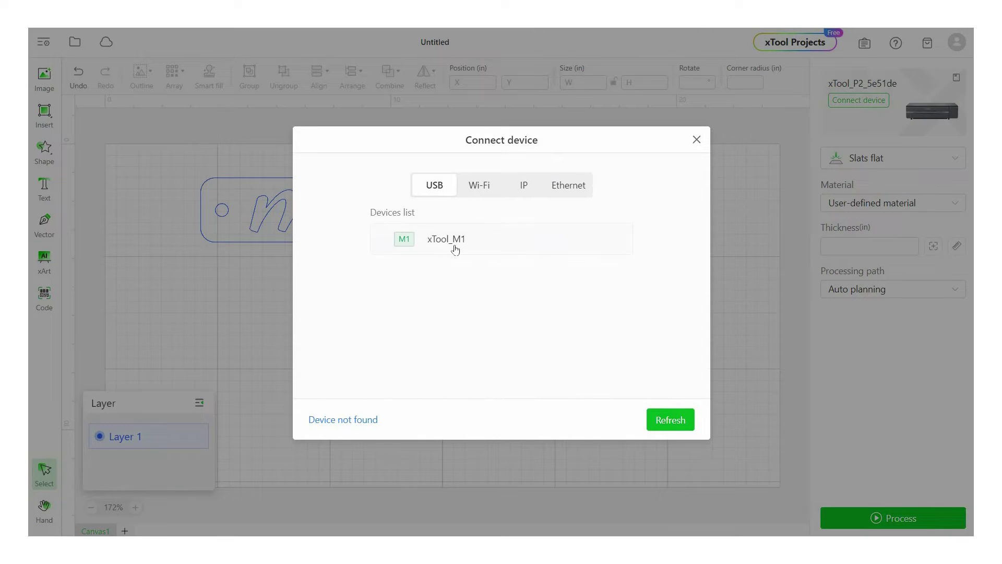
pyautogui.click(456, 249)
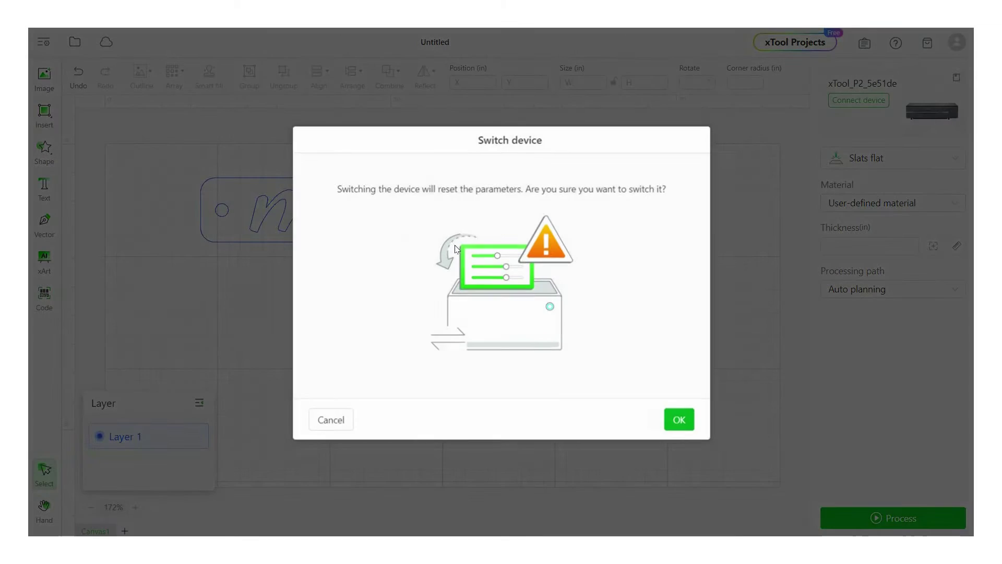
pyautogui.click(680, 415)
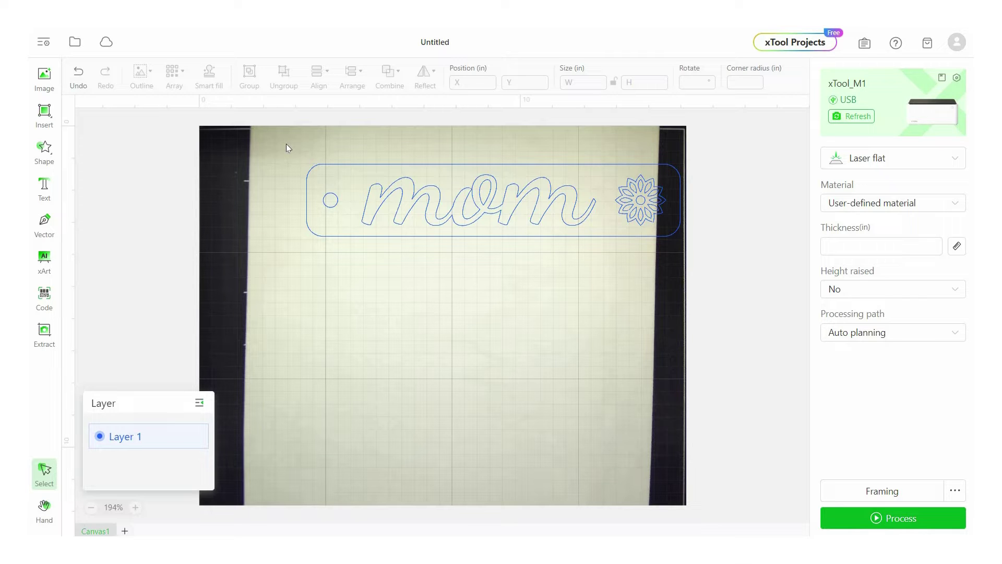
# Scale the entire keychain design to 4 in wide (4 × 0.772 in).
pyautogui.moveTo(286, 144); pyautogui.dragTo(719, 267)
pyautogui.click(595, 81)
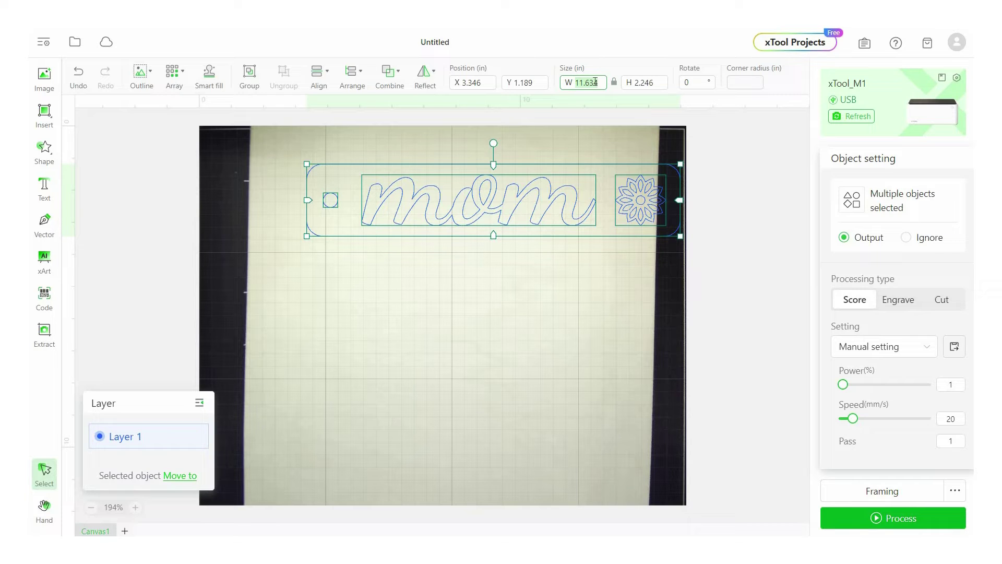
pyautogui.write('4')
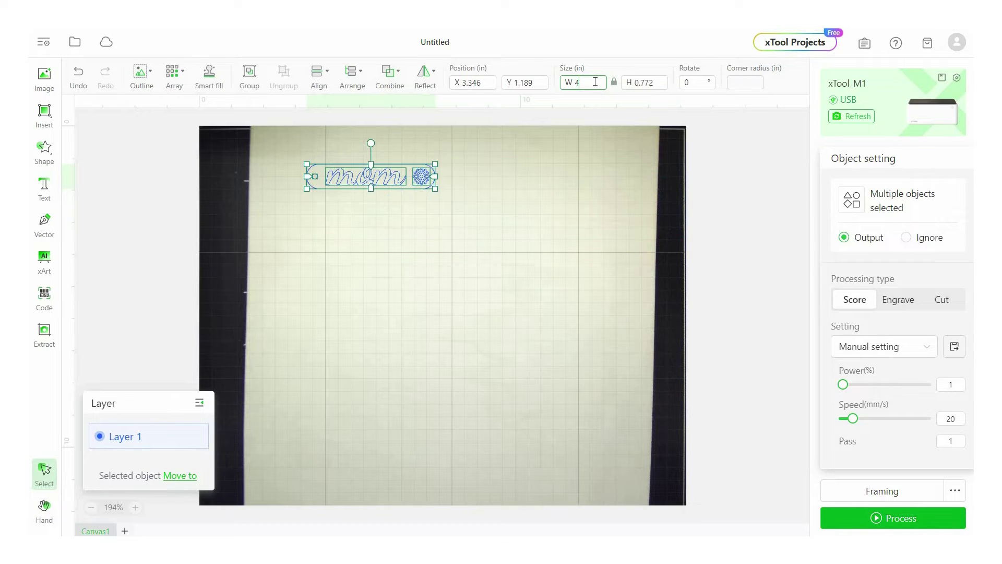
pyautogui.click(579, 251)
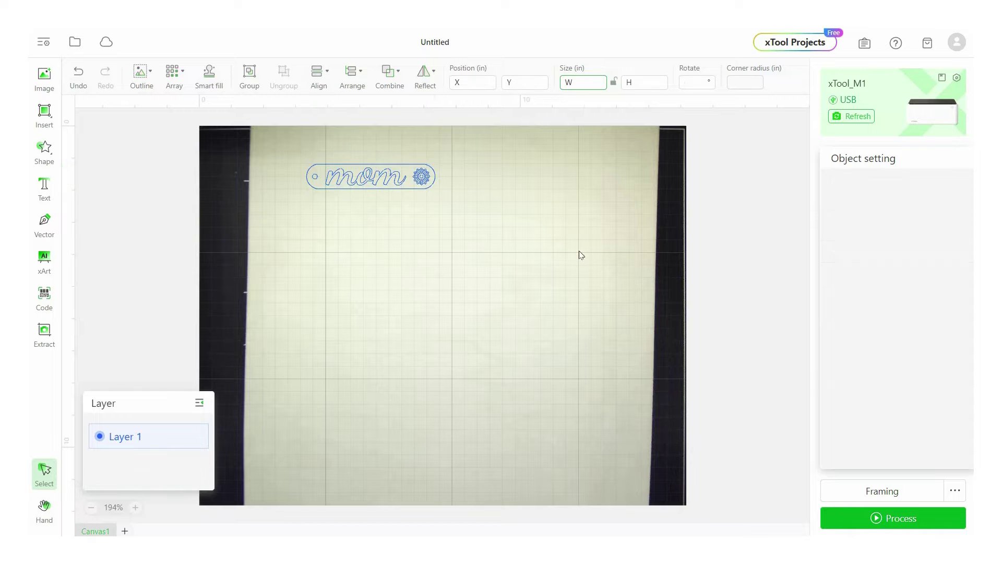
pyautogui.click(316, 179)
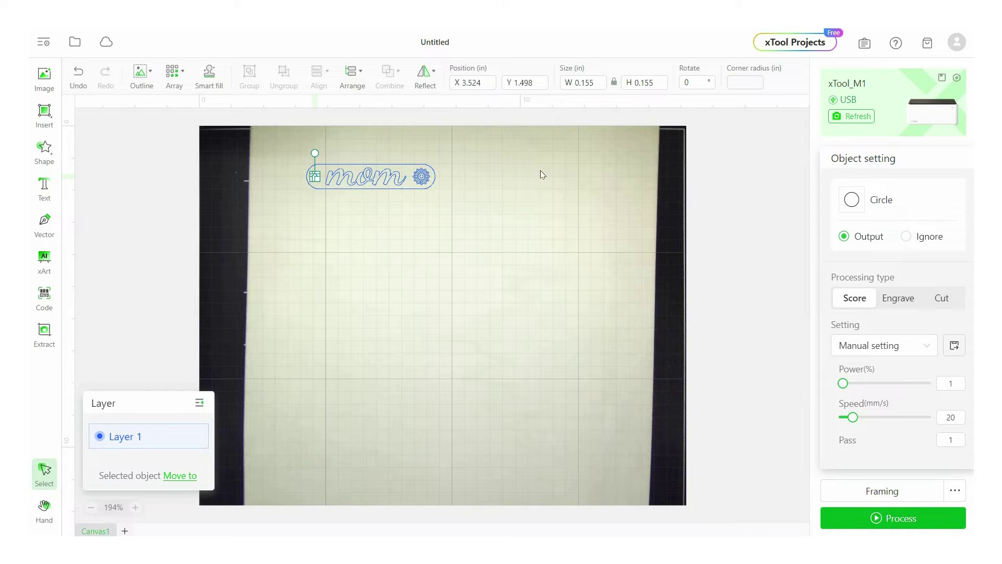
# Change the hole circle's width to 0.255 in.
pyautogui.click(587, 82)
pyautogui.press('BackSpace')
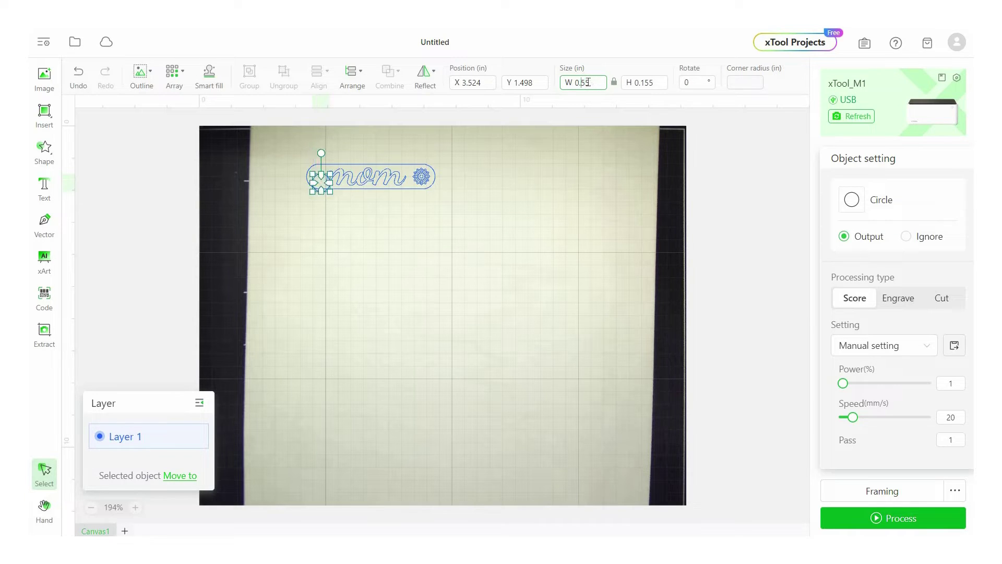
pyautogui.write('2')
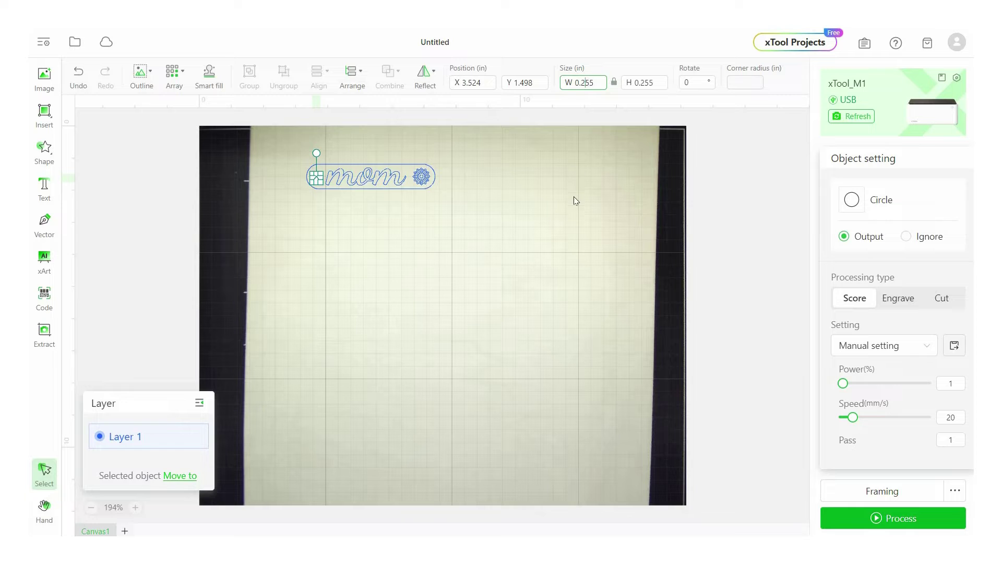
pyautogui.click(574, 201)
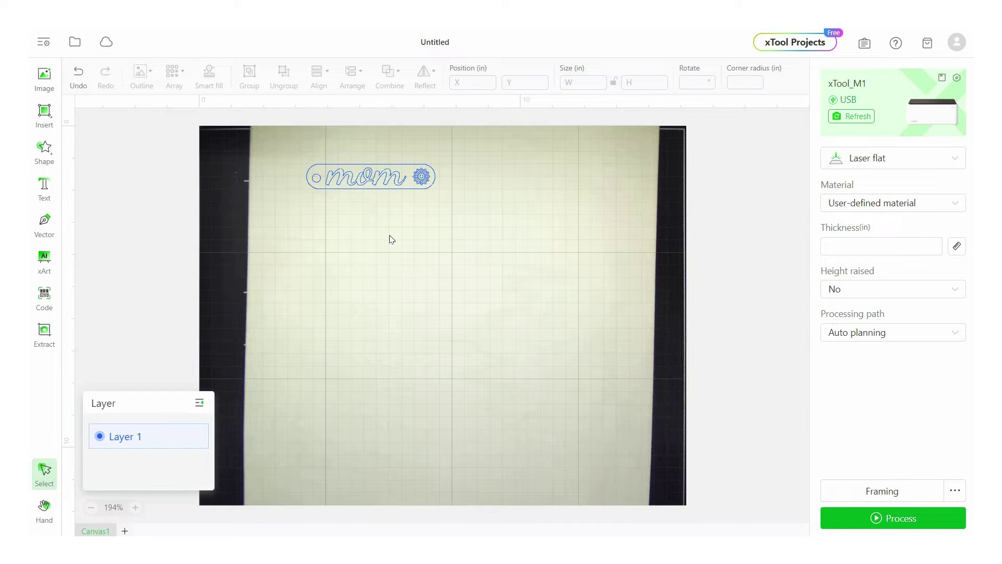
# Re-centre all keychain parts vertically with Vertical align center.
pyautogui.click(317, 180)
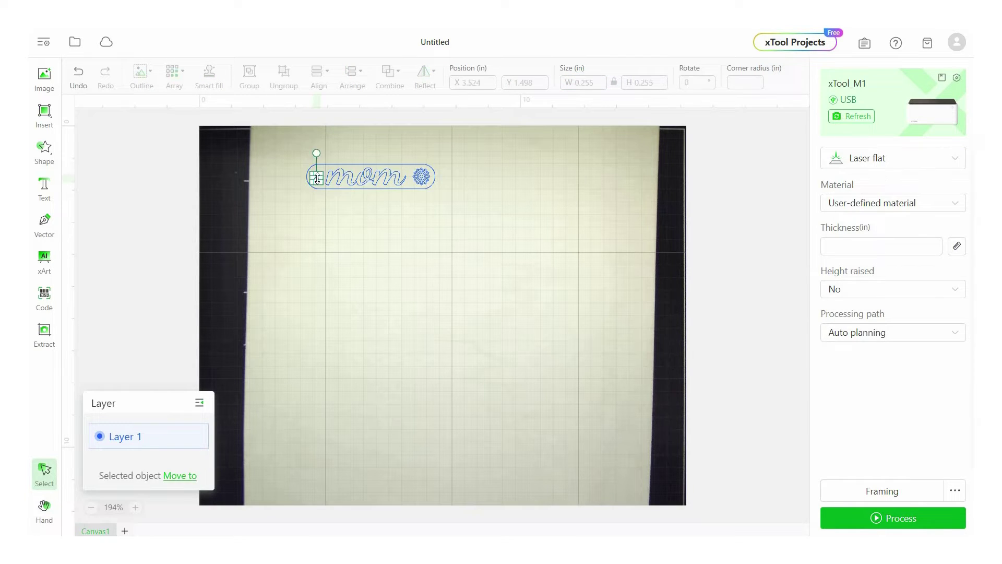
pyautogui.moveTo(473, 187); pyautogui.dragTo(316, 87)
pyautogui.click(317, 83)
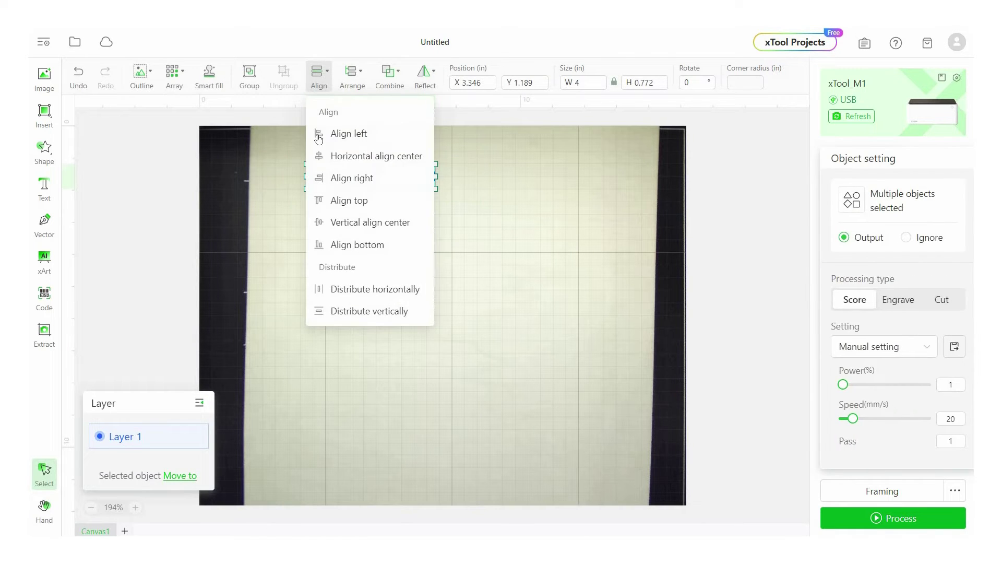
pyautogui.click(339, 223)
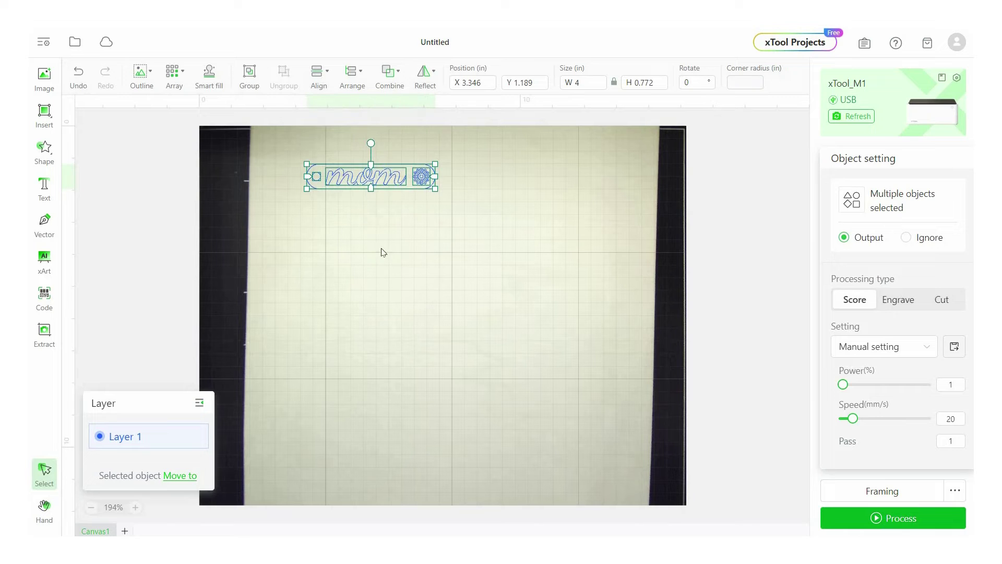
pyautogui.click(396, 261)
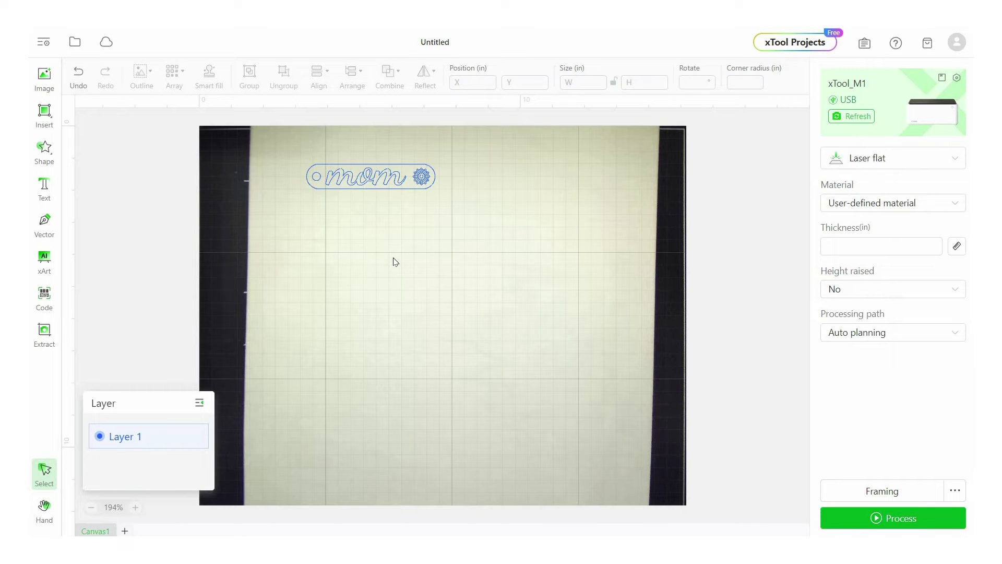
# Zoom and pan to the mom keychain, then review processing modes while keeping Laser flat.
pyautogui.click(135, 509)
pyautogui.click(135, 509)
pyautogui.click(135, 509)
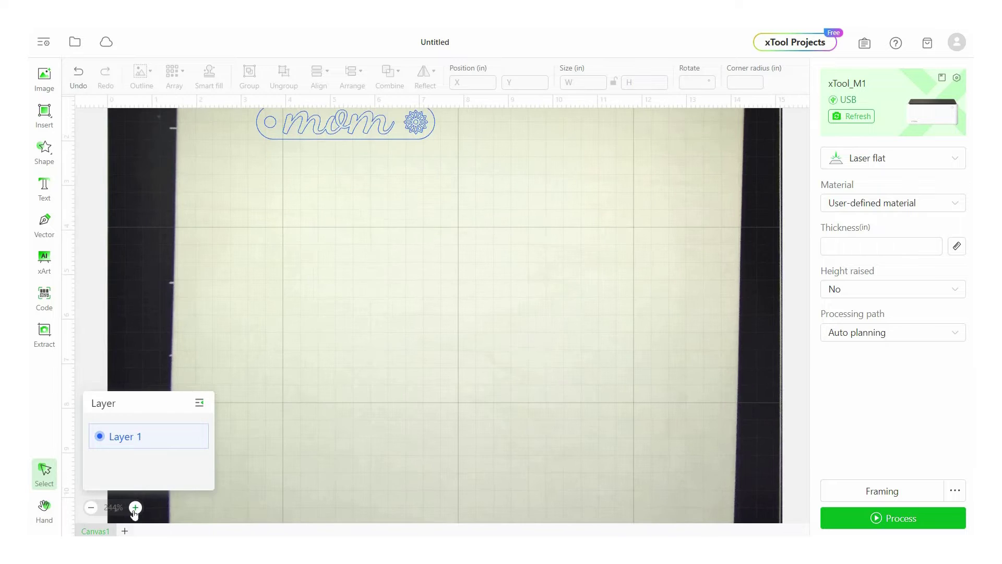
pyautogui.click(135, 509)
pyautogui.click(135, 508)
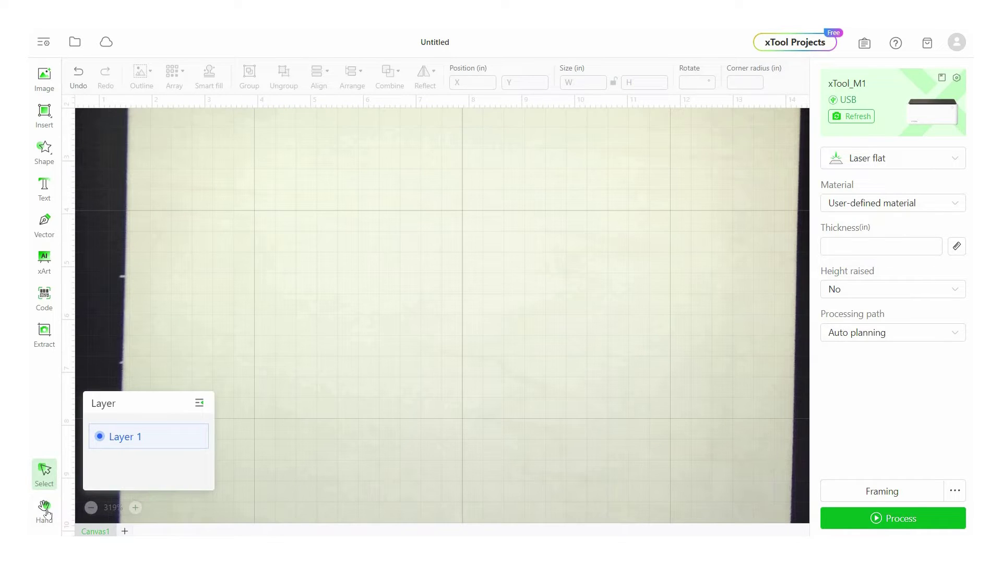
pyautogui.click(44, 509)
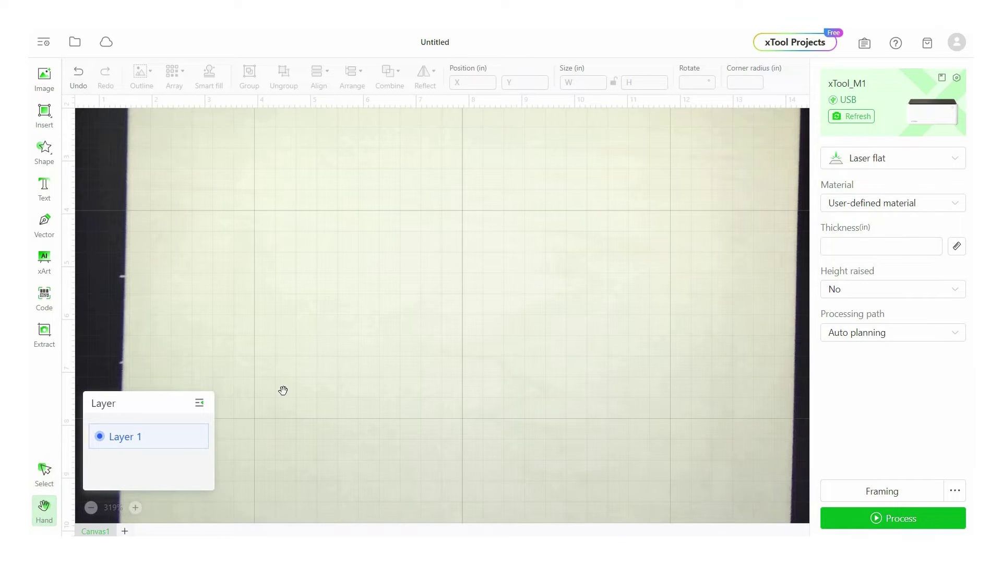
pyautogui.moveTo(284, 392); pyautogui.dragTo(287, 429)
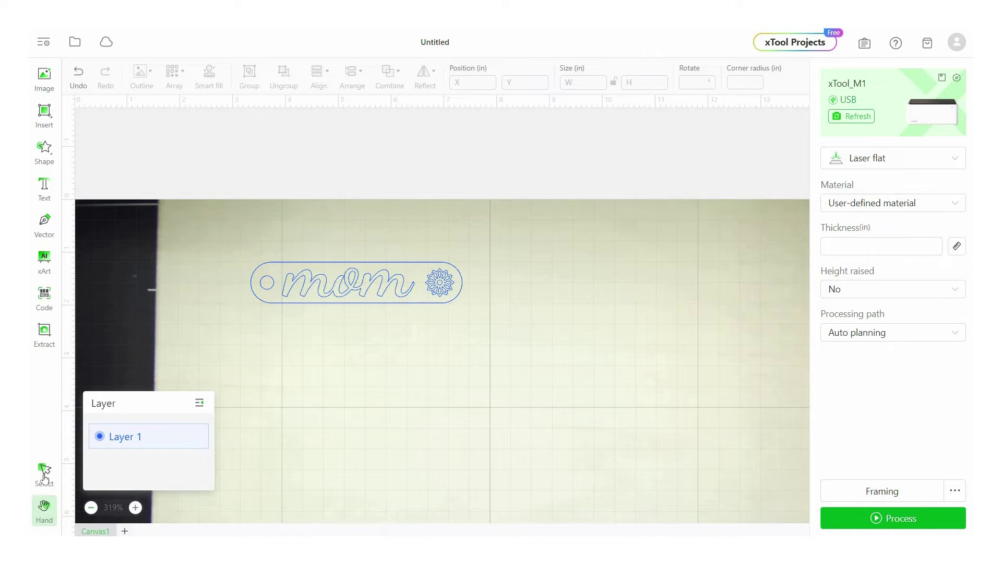
pyautogui.click(45, 474)
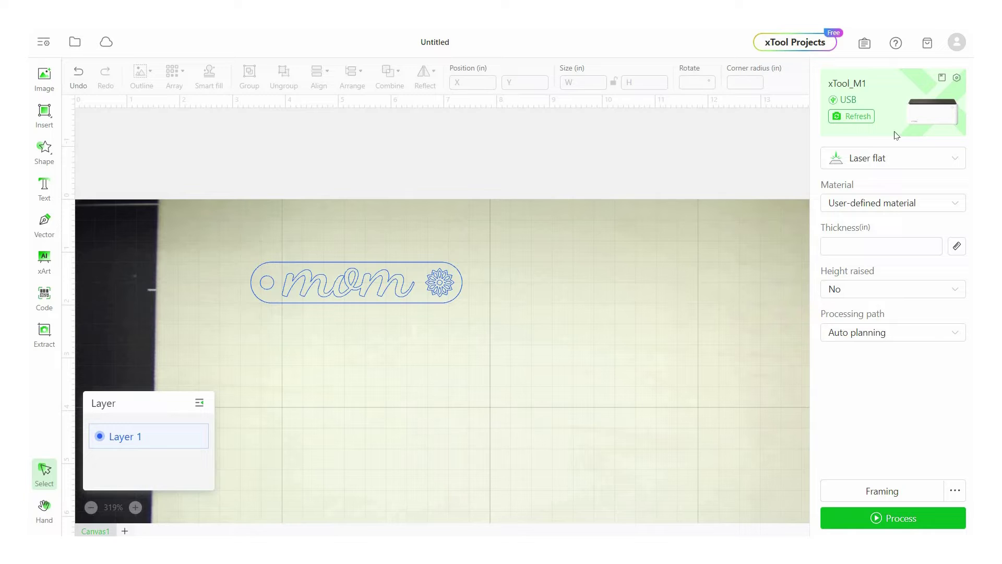
pyautogui.click(959, 158)
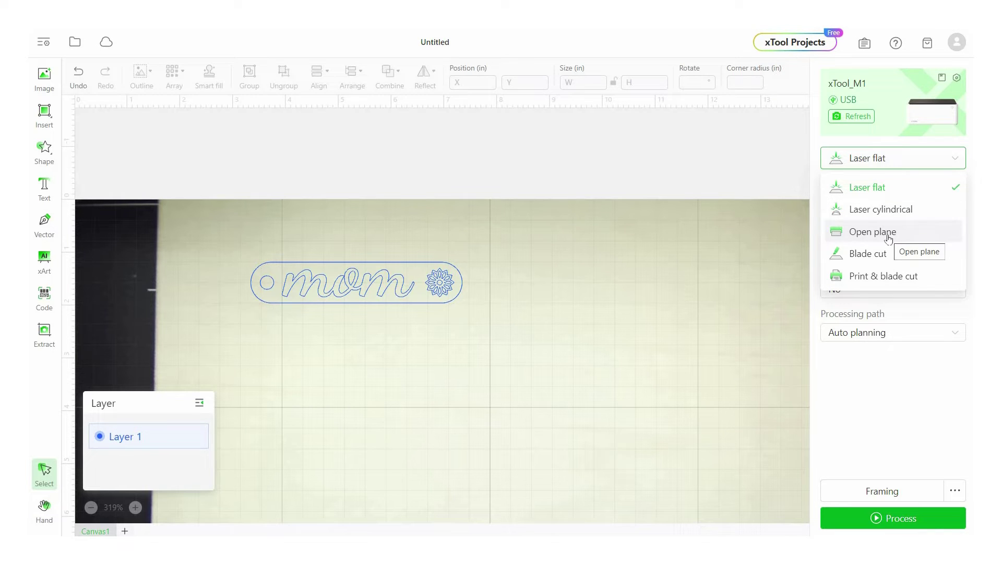
pyautogui.click(897, 191)
# Choose 3mm Basswood Plywood A4, raise it on a Triangular prism, and auto-measure thickness (0.18 in).
pyautogui.click(952, 209)
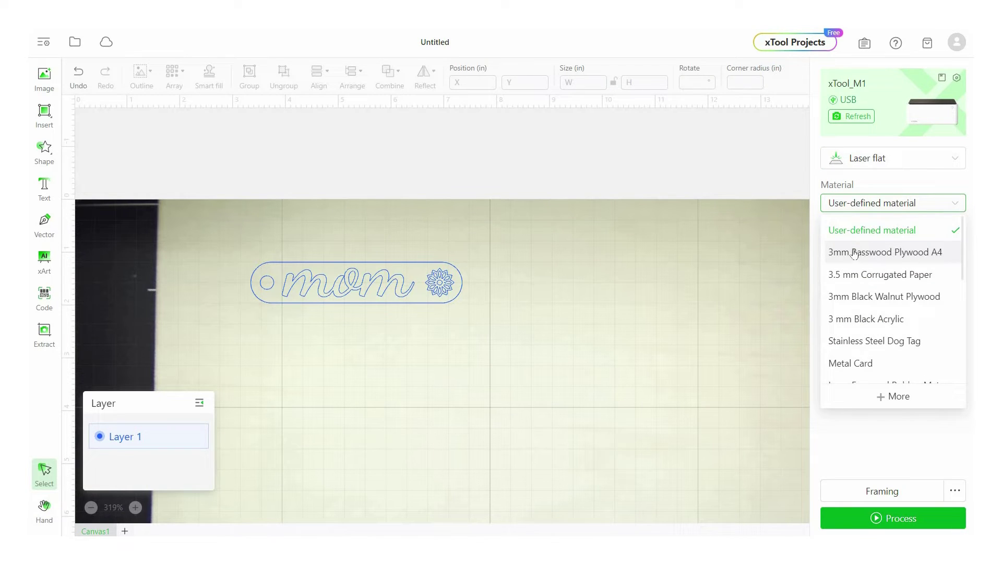
pyautogui.click(912, 256)
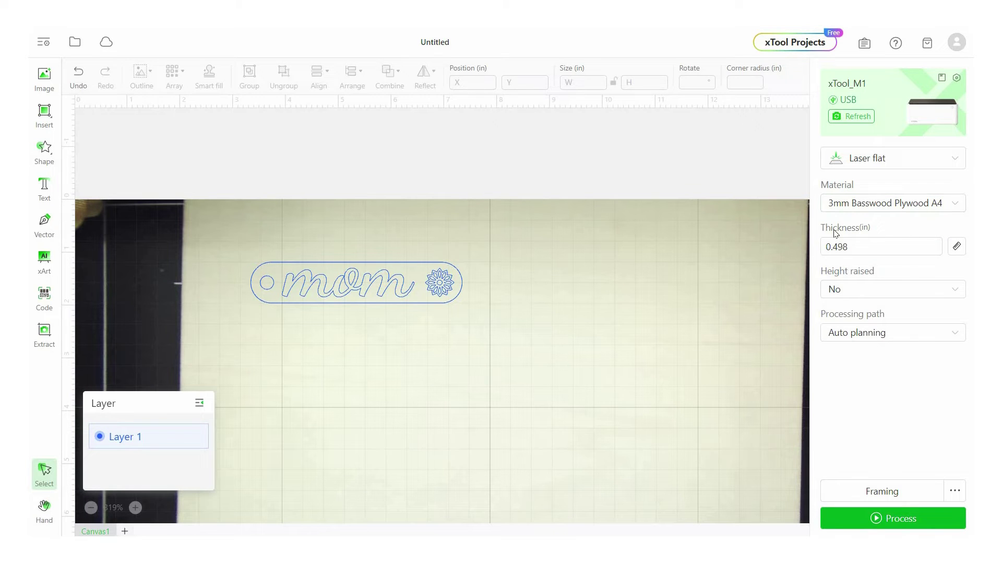
pyautogui.click(837, 290)
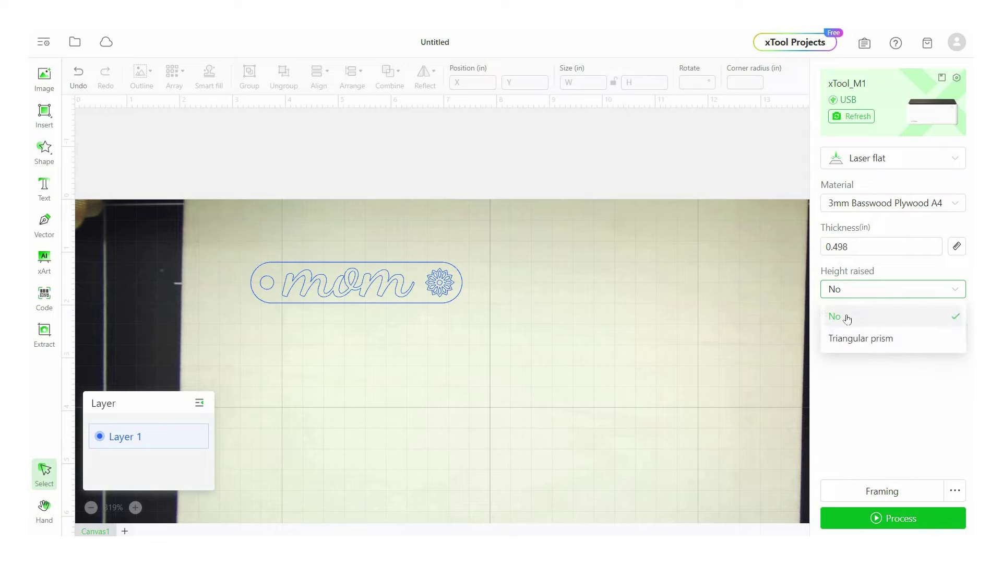
pyautogui.click(902, 339)
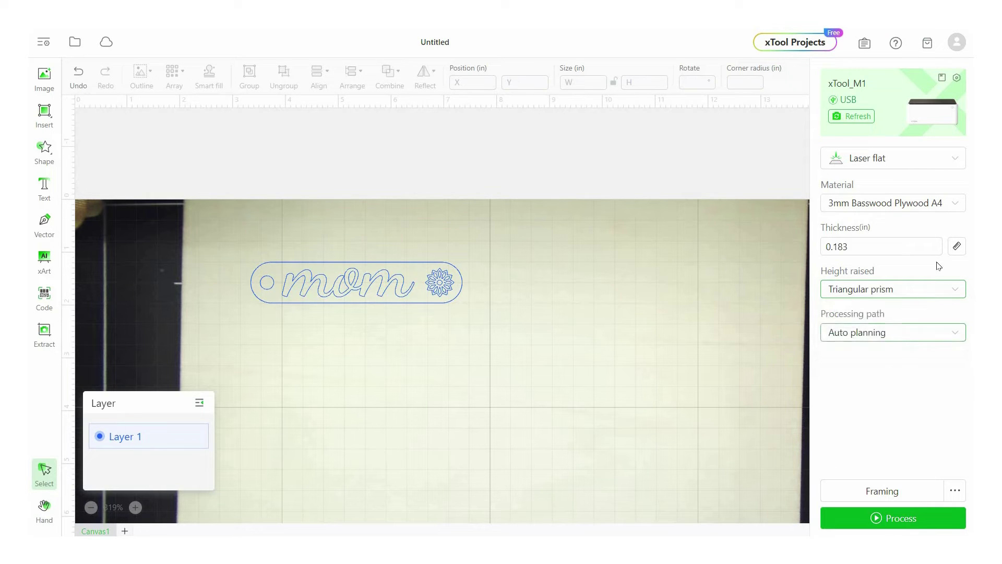
pyautogui.click(960, 246)
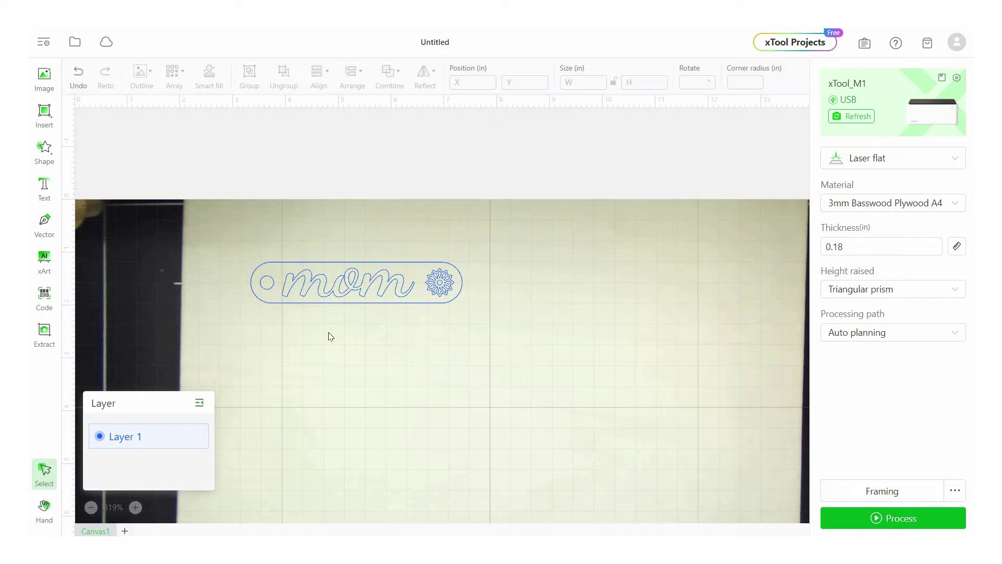
# Select the hanging-hole circle and the whole mom keychain, then set it to Cut at 100% power, 5 mm/s.
pyautogui.click(265, 283)
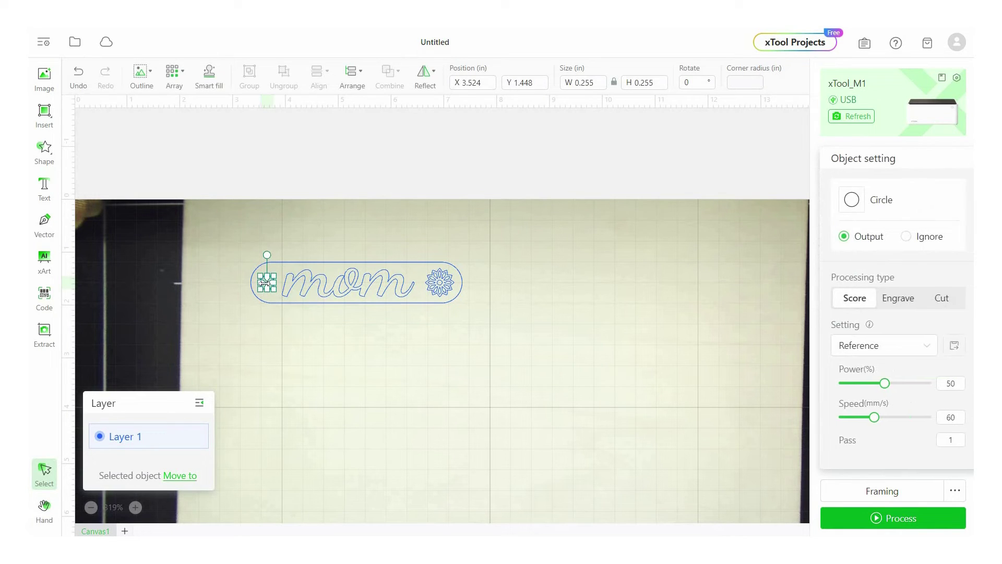
pyautogui.keyDown('shift'); pyautogui.click(310, 265); pyautogui.keyUp('shift')
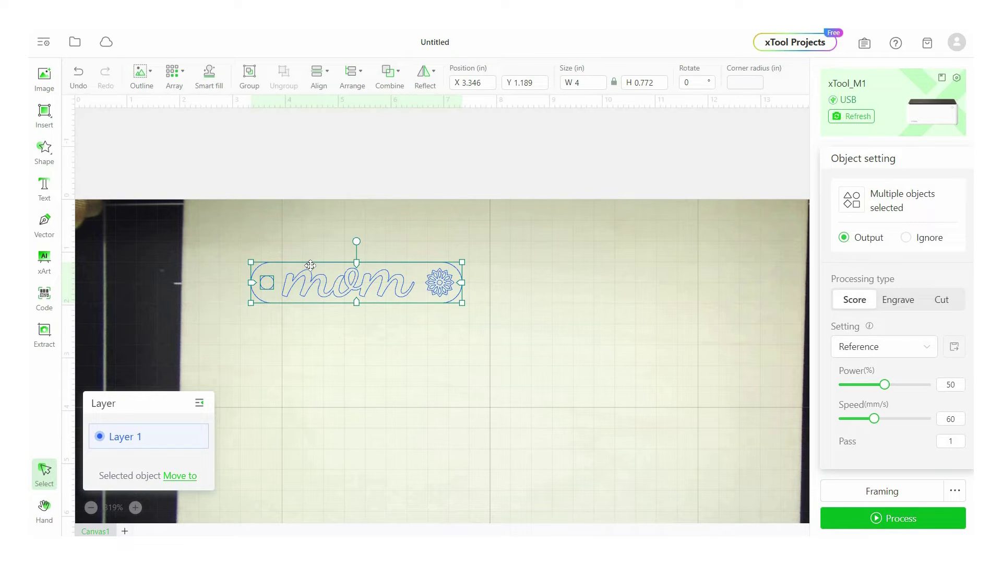
pyautogui.click(944, 299)
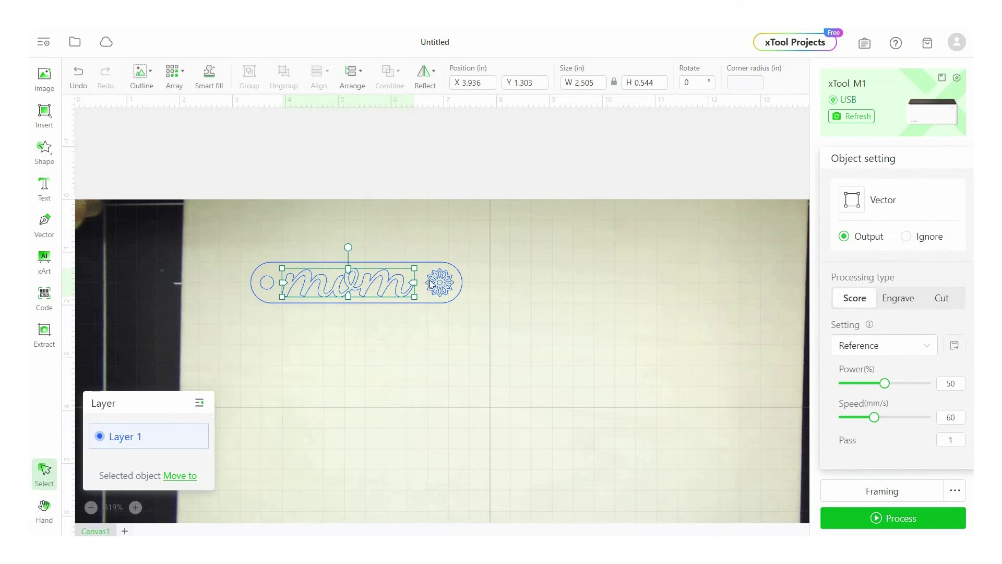
# Make the mom lettering and flower Engrave at 70% power, 175 mm/s, then start Framing.
pyautogui.keyDown('shift'); pyautogui.click(438, 285); pyautogui.keyUp('shift')
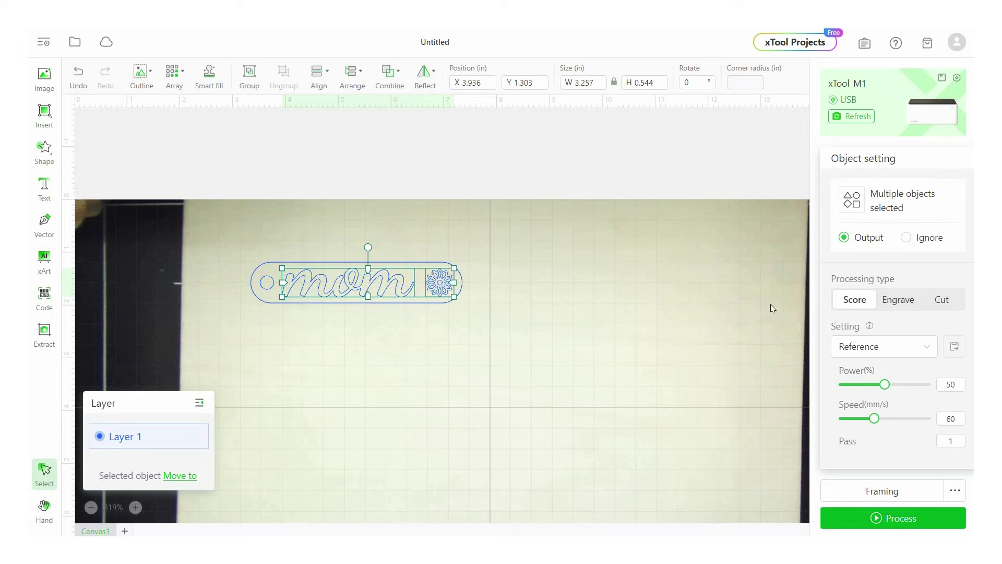
pyautogui.click(891, 302)
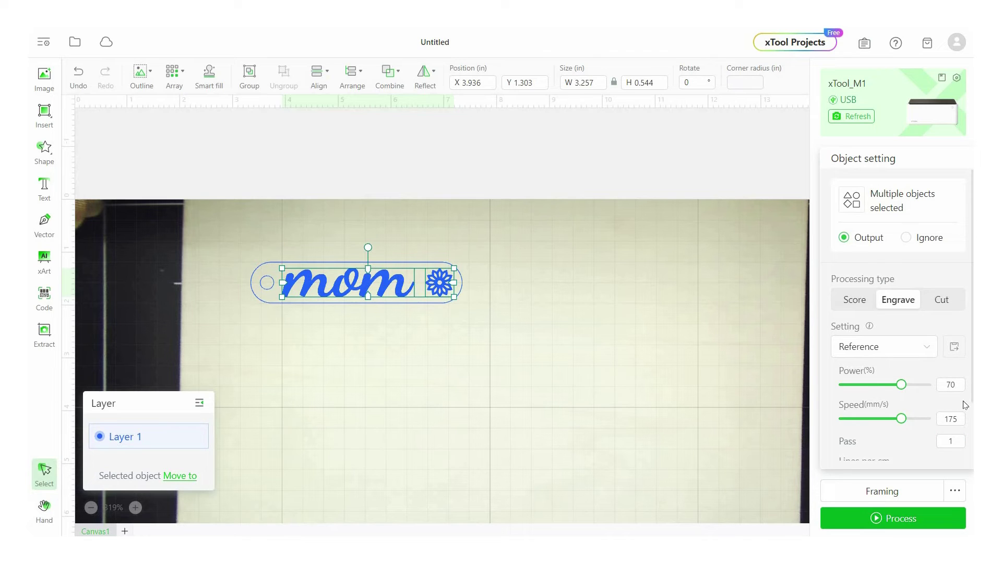
pyautogui.click(717, 397)
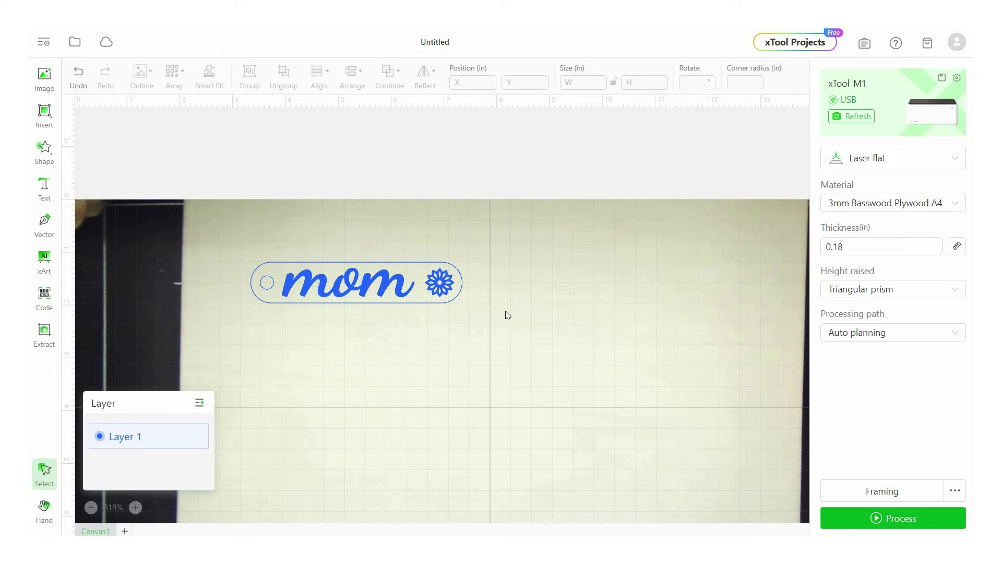
pyautogui.click(904, 494)
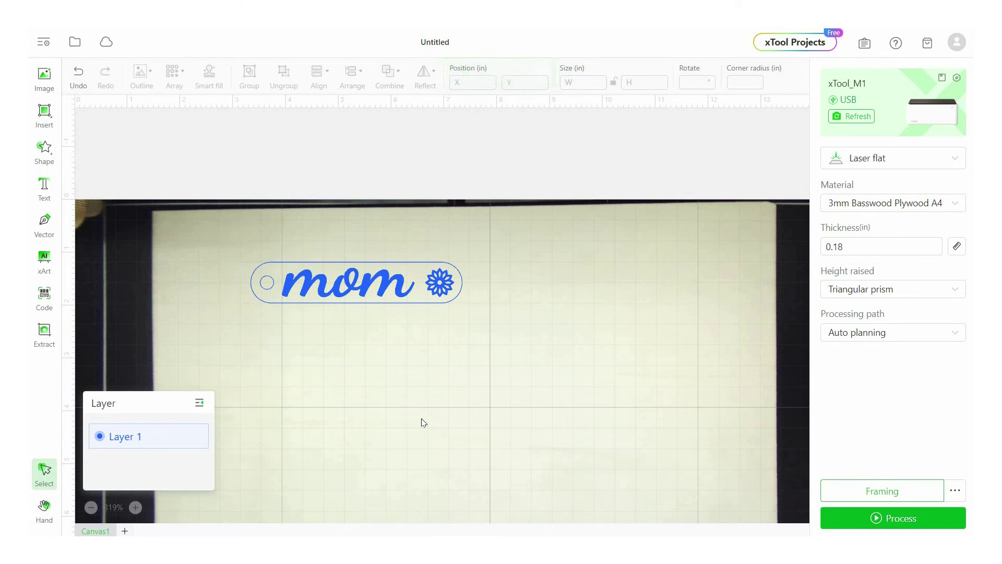
# Move the whole keychain up-left onto the plywood's top-left area, confirm framing is completed and open the preview.
pyautogui.moveTo(225, 244); pyautogui.dragTo(514, 344)
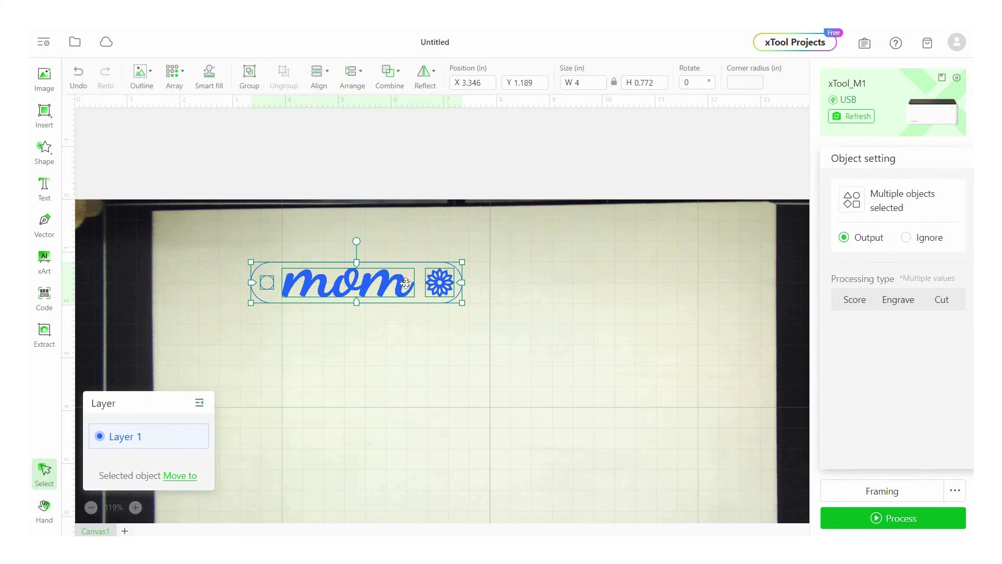
pyautogui.moveTo(344, 245); pyautogui.dragTo(318, 239)
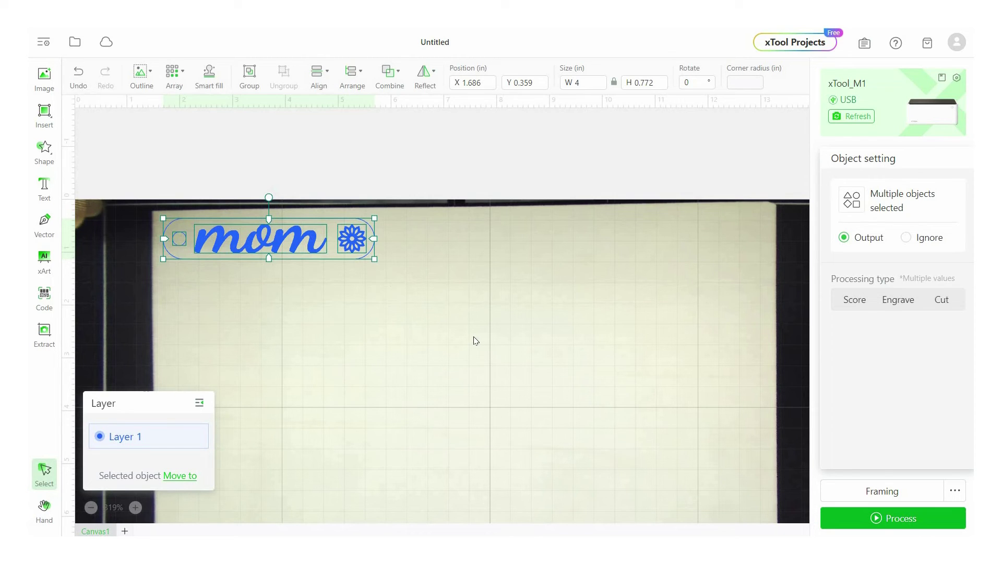
pyautogui.click(495, 341)
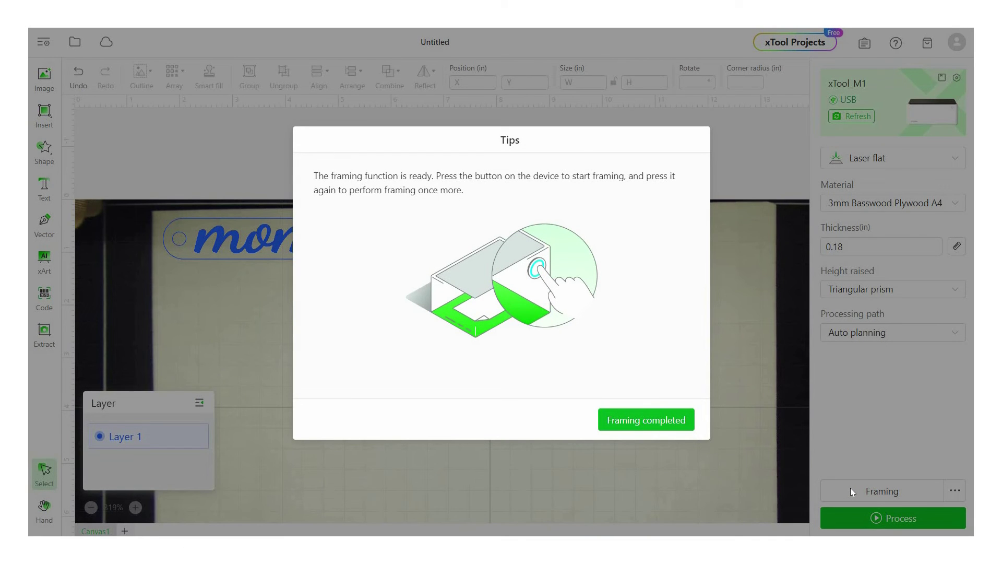
pyautogui.click(665, 421)
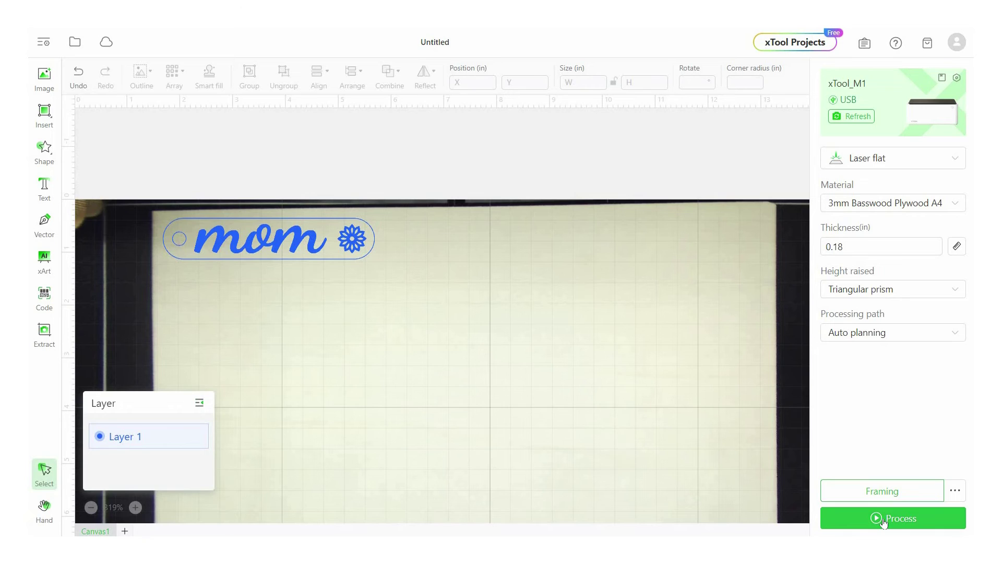
pyautogui.click(884, 518)
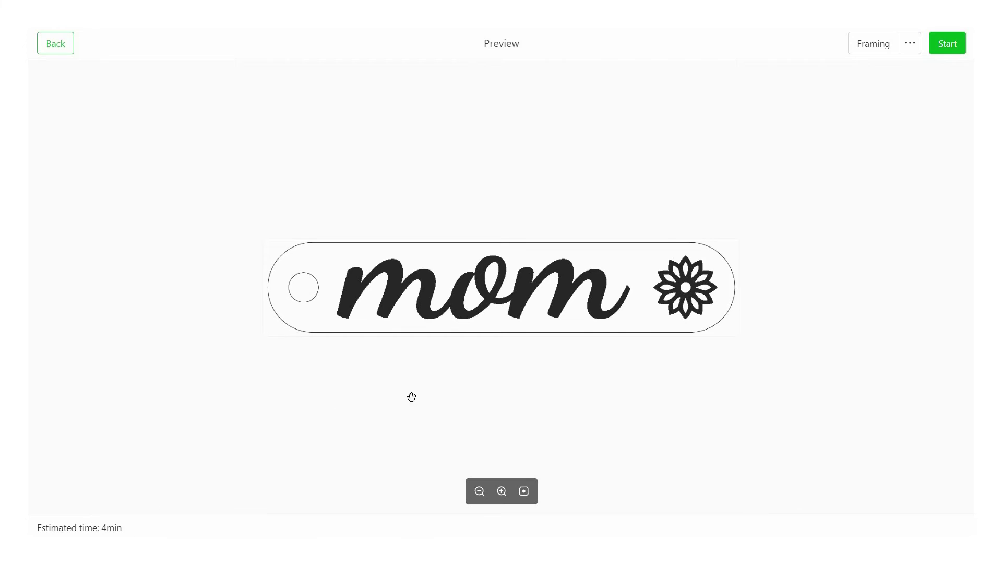
# Send the 4-minute keychain job to the xTool M1; it fails with a 'Sending file failed' message.
pyautogui.click(951, 44)
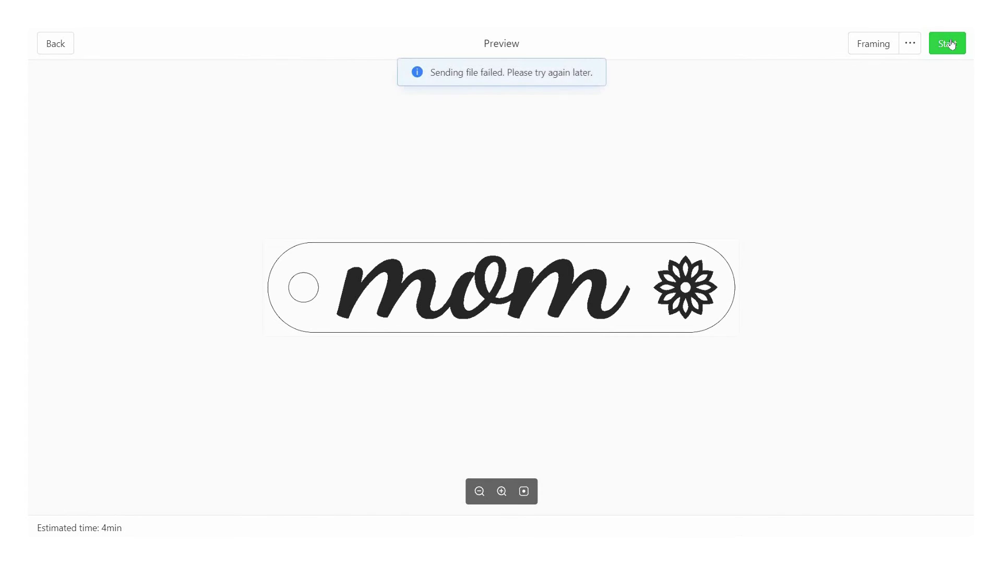